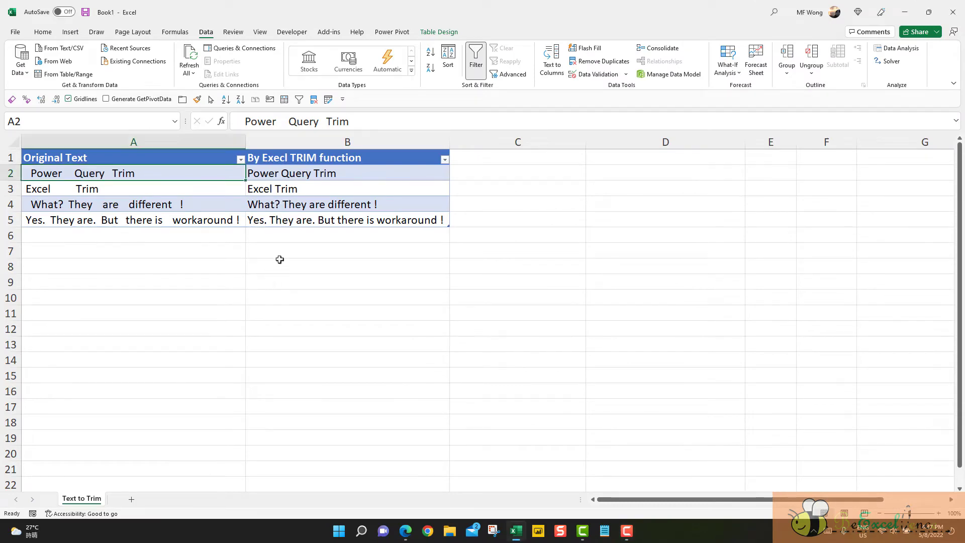
Compare the text in the Original Text column with the TRIM formulas in the neighbouring column
{"action": "left_click", "coordinate": [304, 173]}
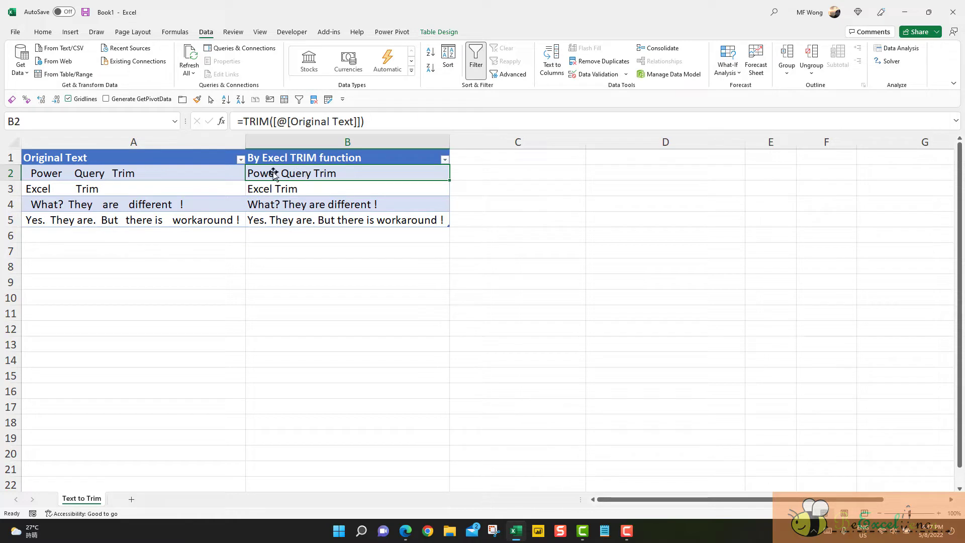
{"action": "left_click", "coordinate": [222, 172]}
{"action": "left_click_drag", "start_coordinate": [222, 186], "coordinate": [224, 219]}
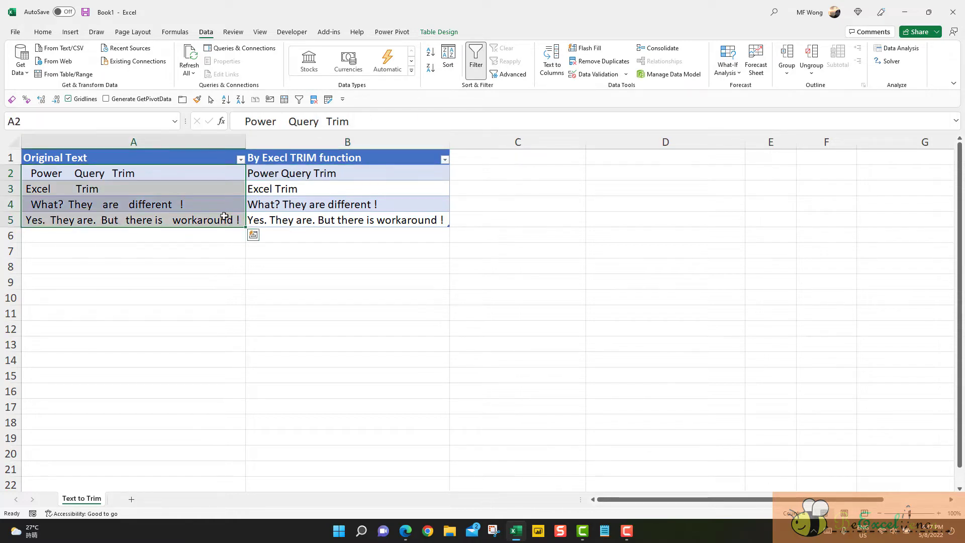
{"action": "left_click", "coordinate": [322, 173]}
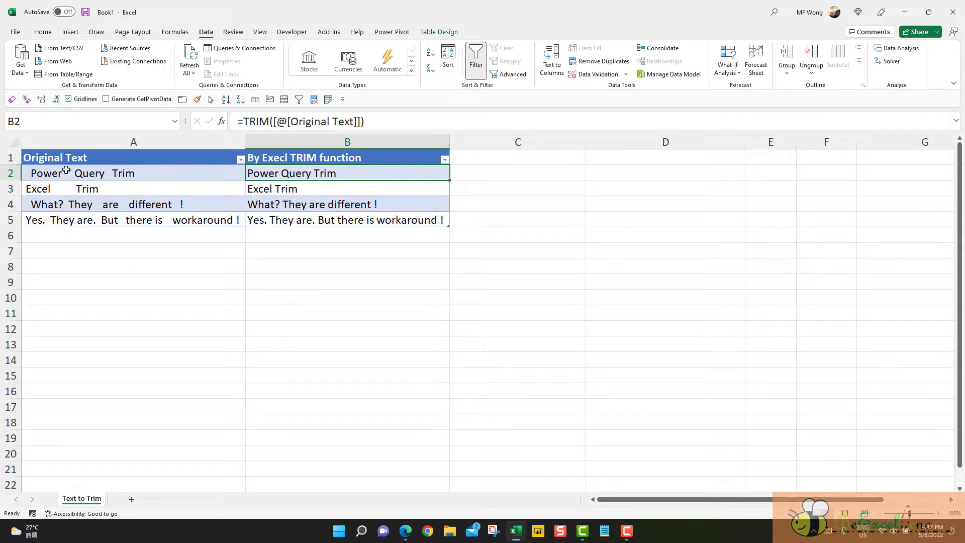
{"action": "left_click", "coordinate": [301, 190]}
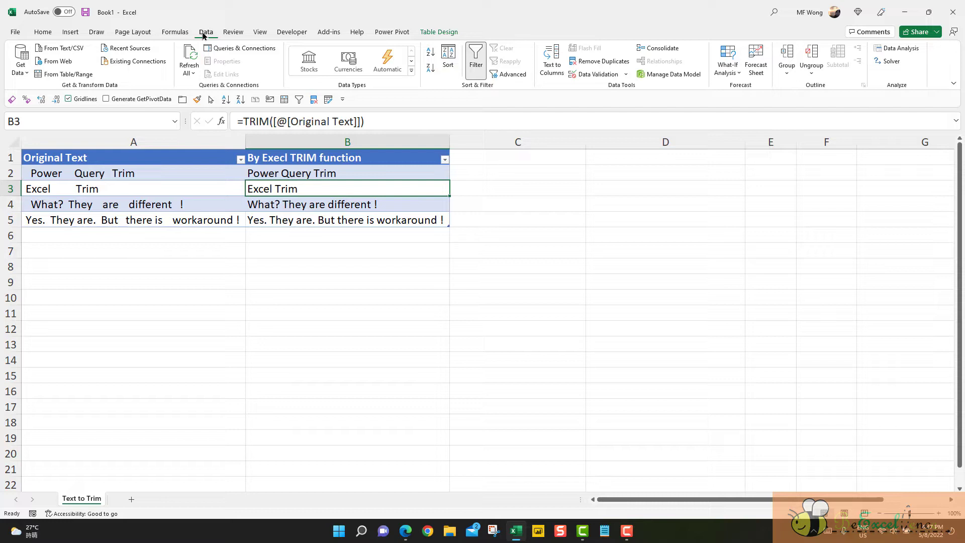
Load the worksheet table into the Power Query Editor and select the Original Text column
{"action": "left_click", "coordinate": [78, 76]}
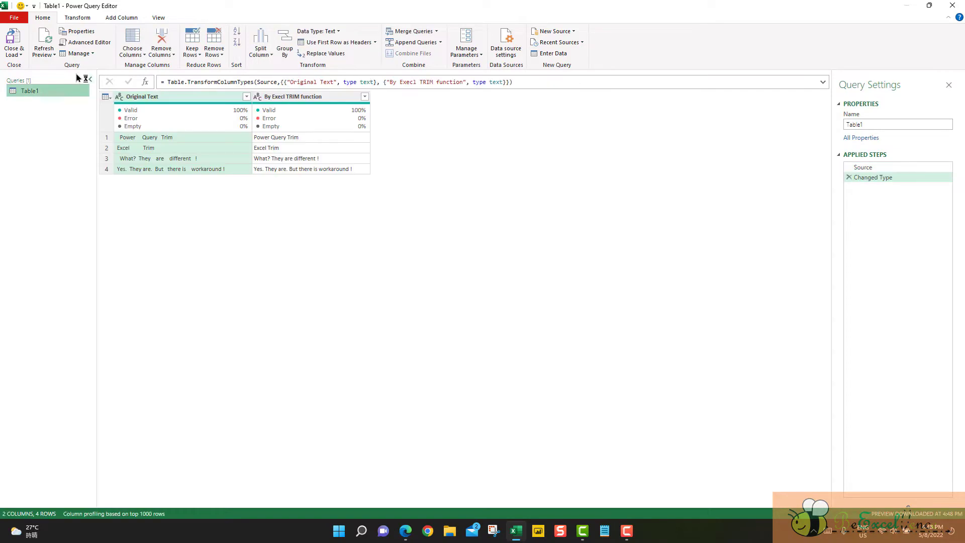
{"action": "left_click", "coordinate": [170, 100]}
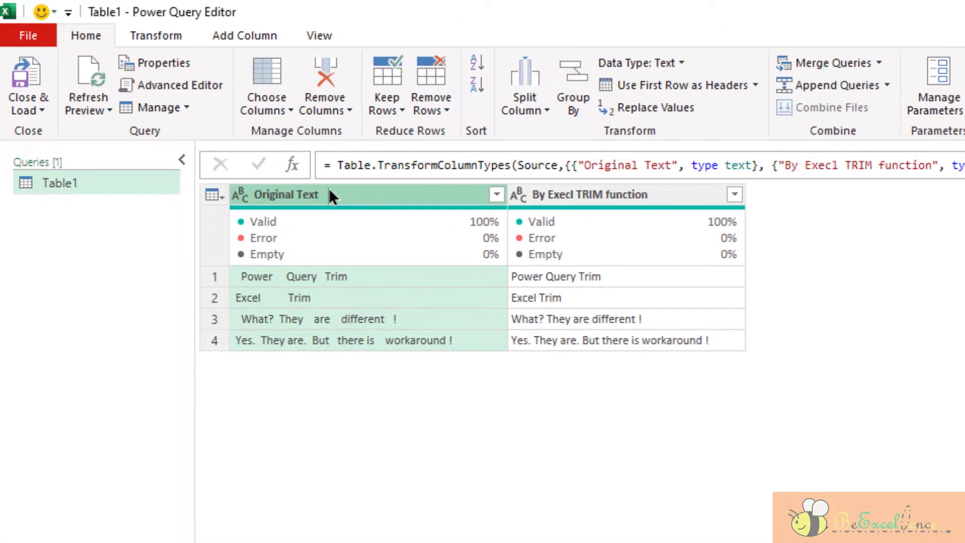
{"action": "right_click", "coordinate": [330, 195]}
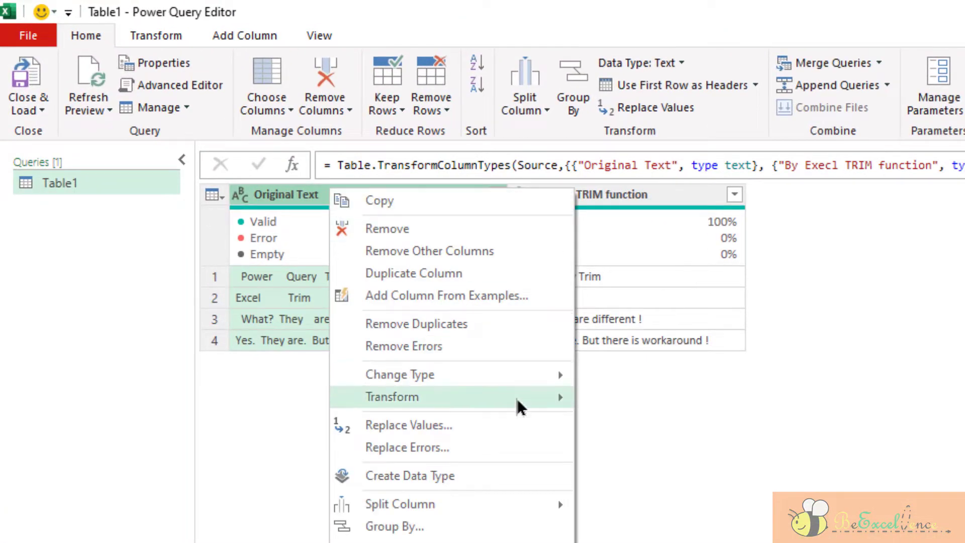
{"action": "mouse_move", "coordinate": [520, 404]}
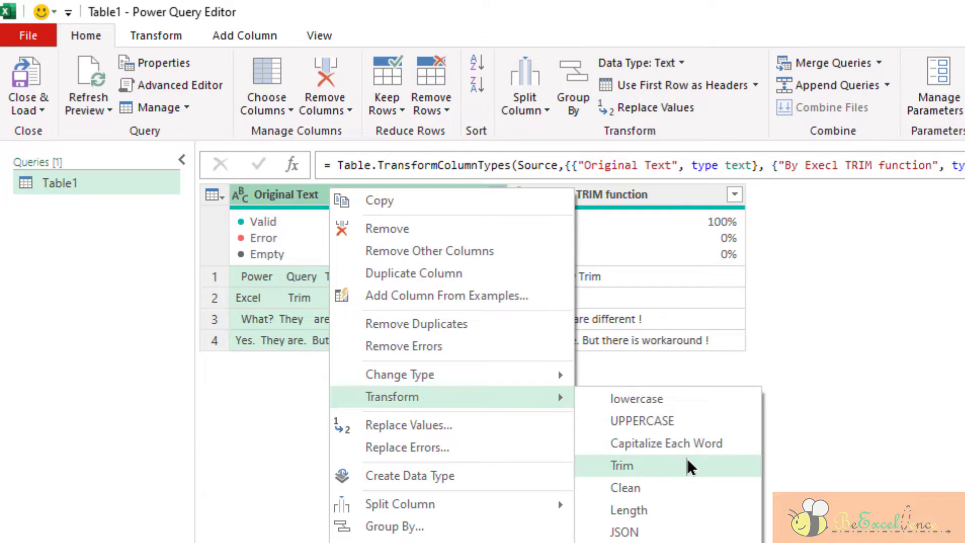
{"action": "left_click", "coordinate": [241, 38]}
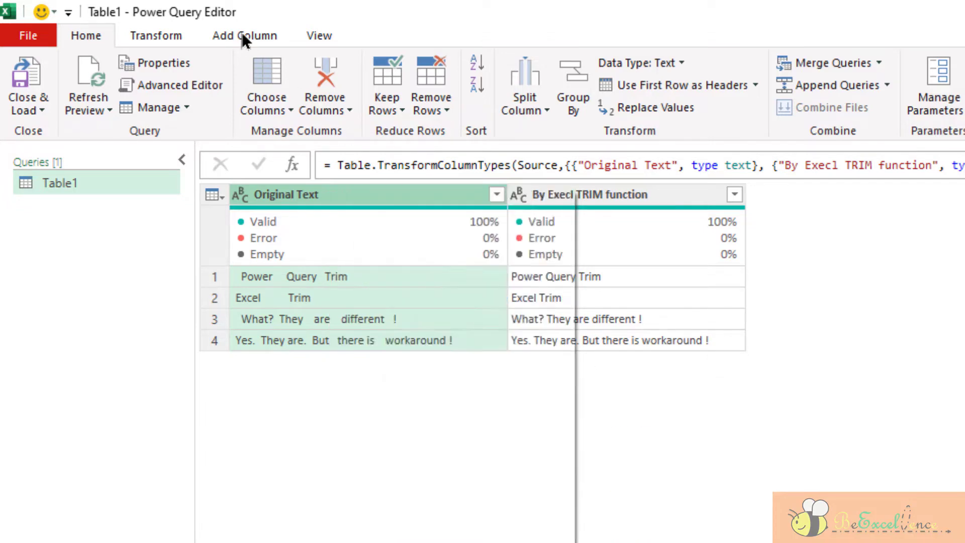
Add a new column containing the Original Text values formatted with Trim
{"action": "left_click", "coordinate": [242, 35]}
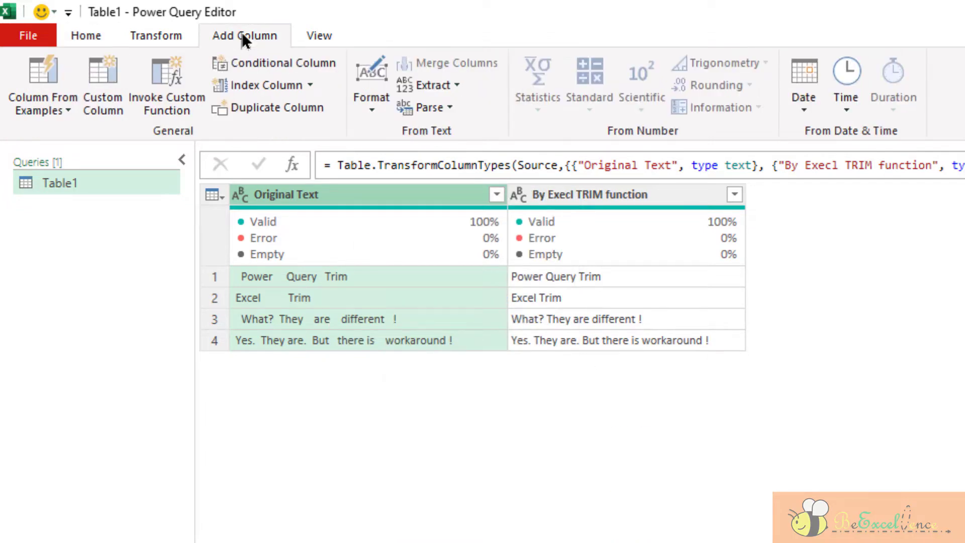
{"action": "left_click", "coordinate": [369, 98]}
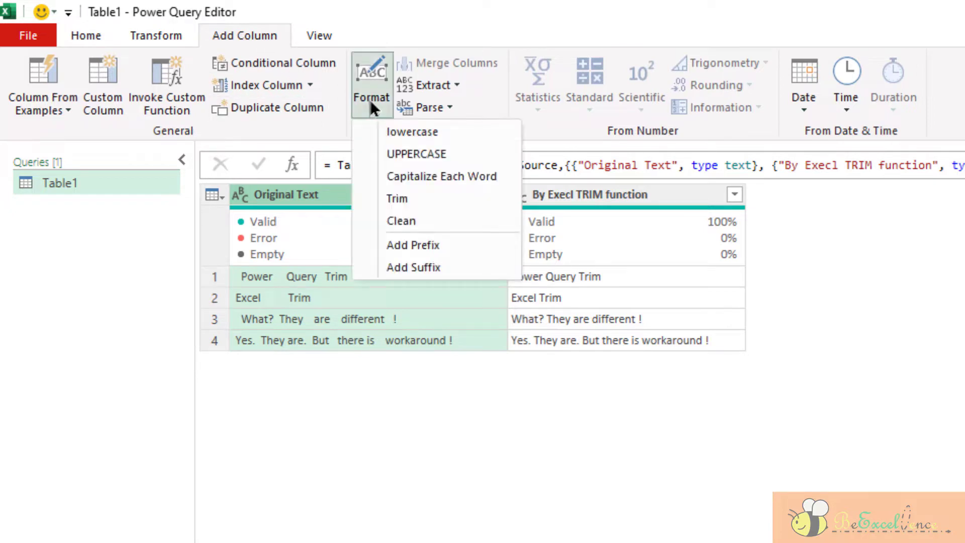
{"action": "left_click", "coordinate": [455, 199]}
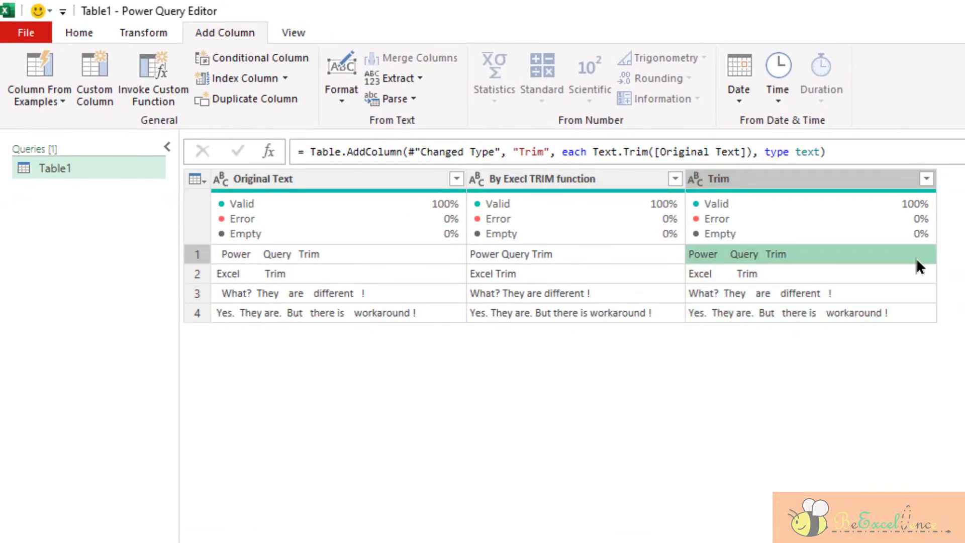
Compare the Power Query Trim column with the By Execl TRIM function column and review the available text formats
{"action": "left_click", "coordinate": [594, 254]}
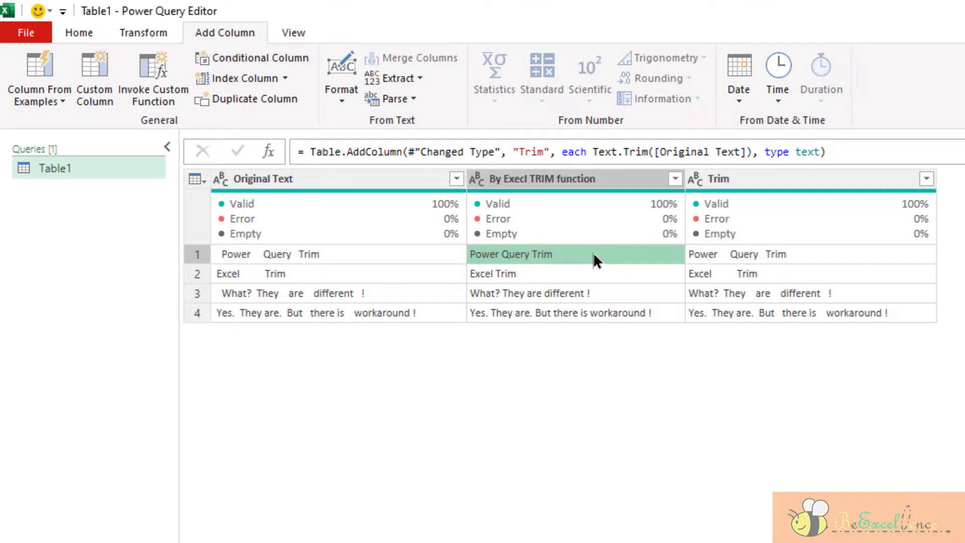
{"action": "left_click", "coordinate": [824, 267]}
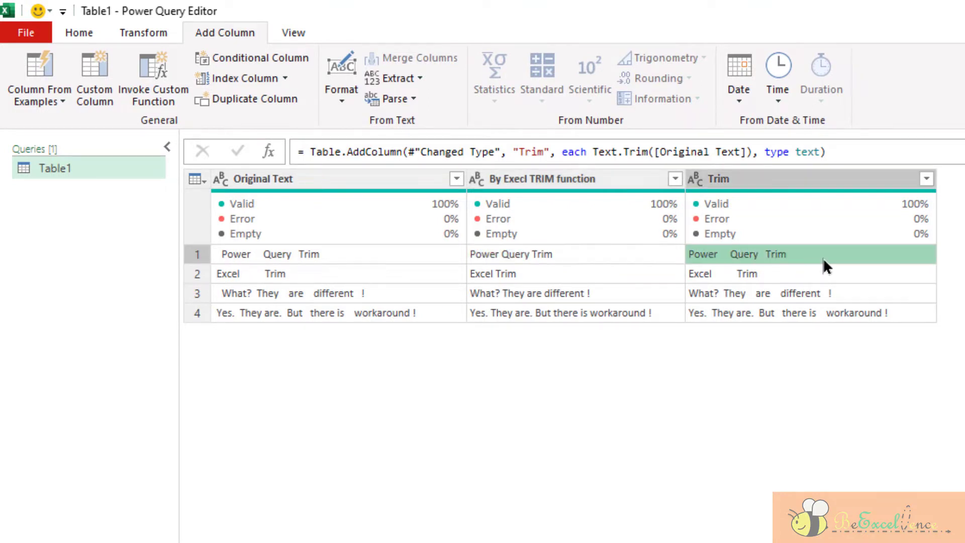
{"action": "left_click", "coordinate": [341, 102]}
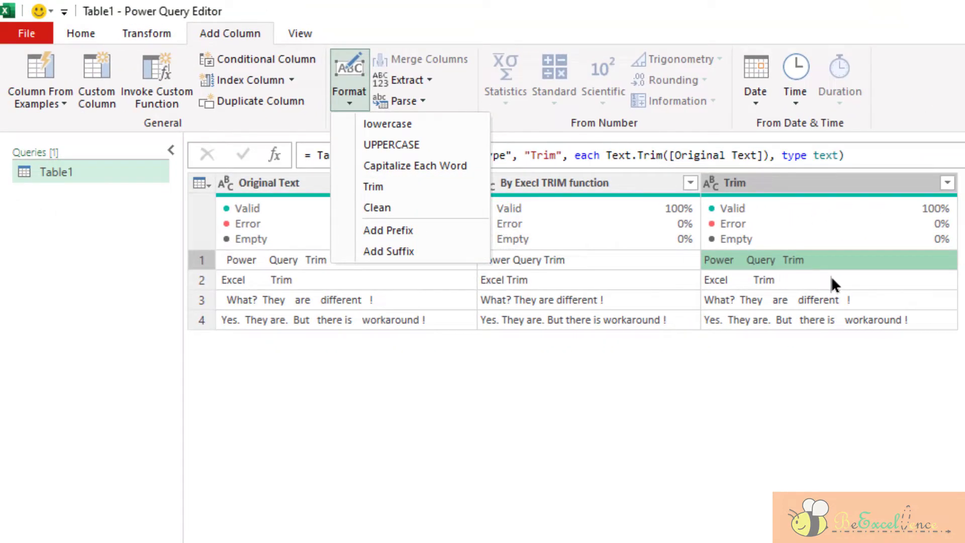
{"action": "key", "text": "Escape"}
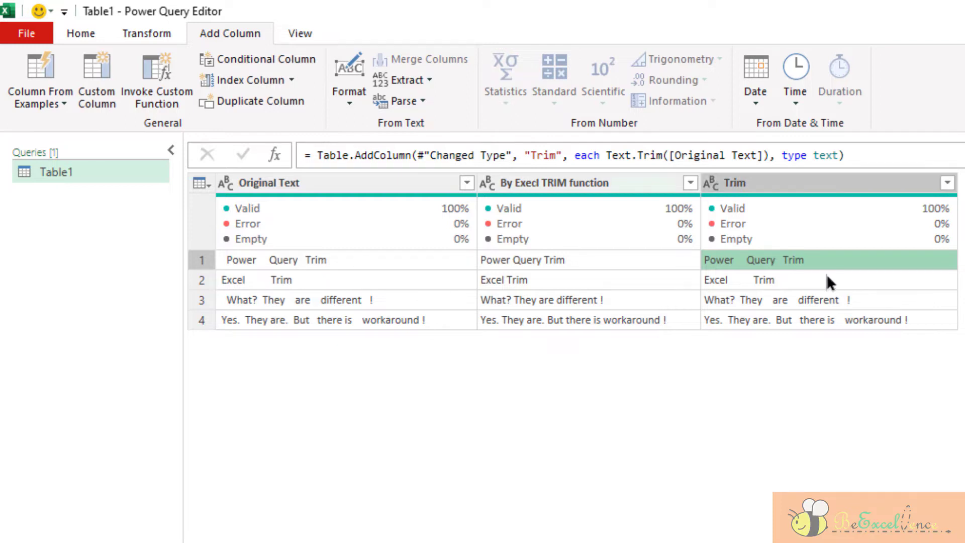
{"action": "left_click", "coordinate": [619, 183]}
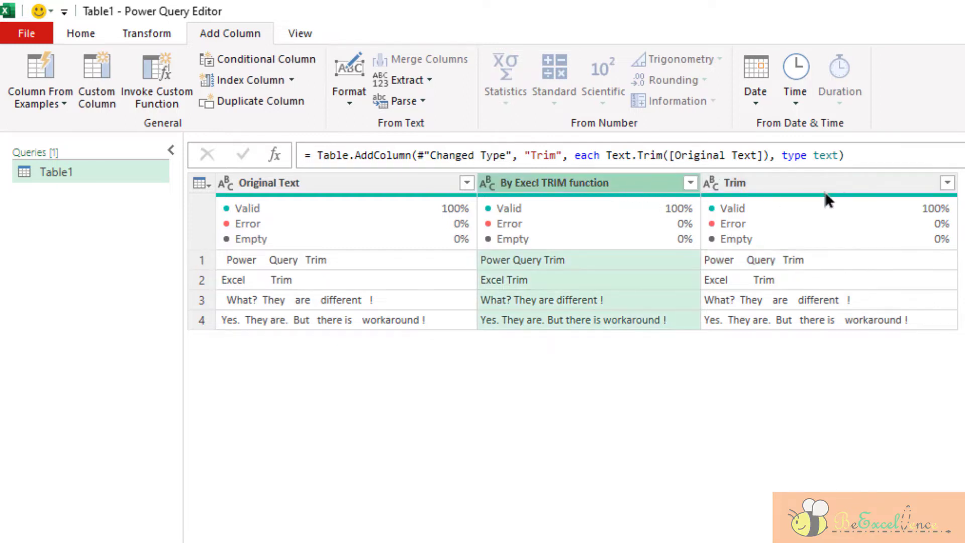
{"action": "left_click", "coordinate": [854, 227]}
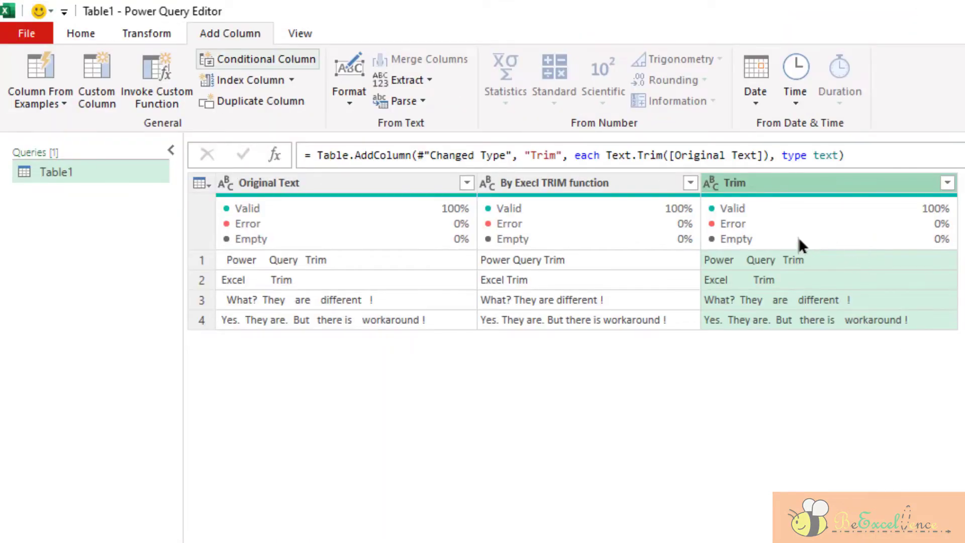
Add a custom column with the formula Text.Split([Original Text], " "), keeping the column name Custom
{"action": "left_click", "coordinate": [105, 96]}
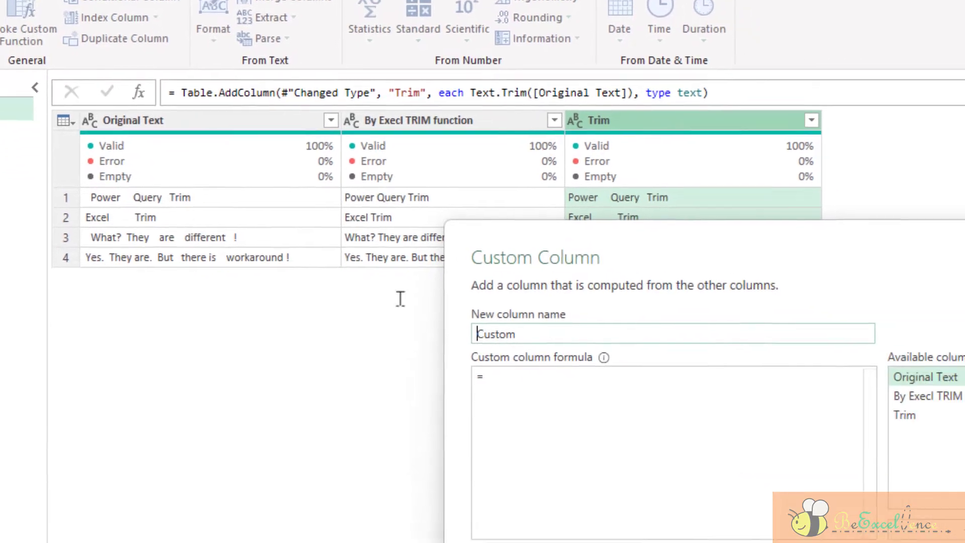
{"action": "left_click", "coordinate": [558, 395]}
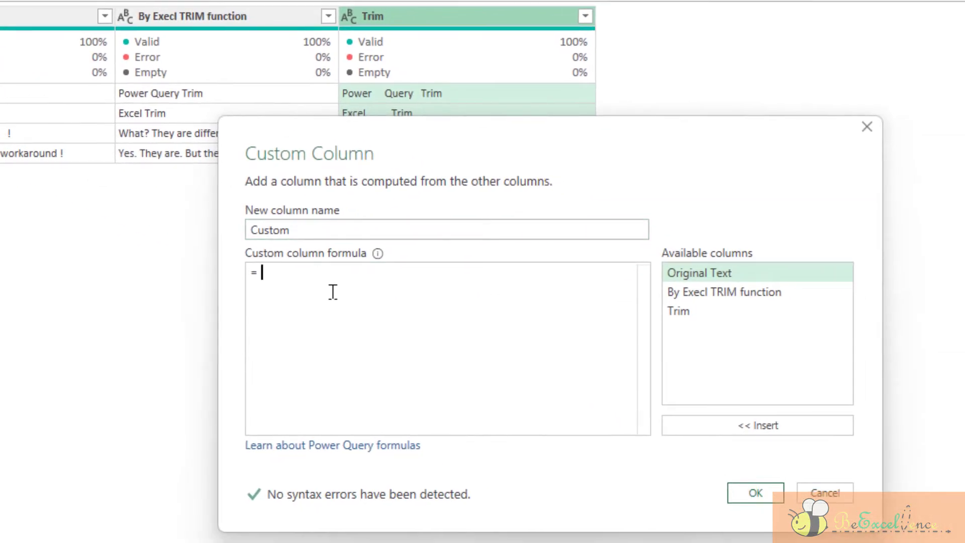
{"action": "type", "text": "Text."}
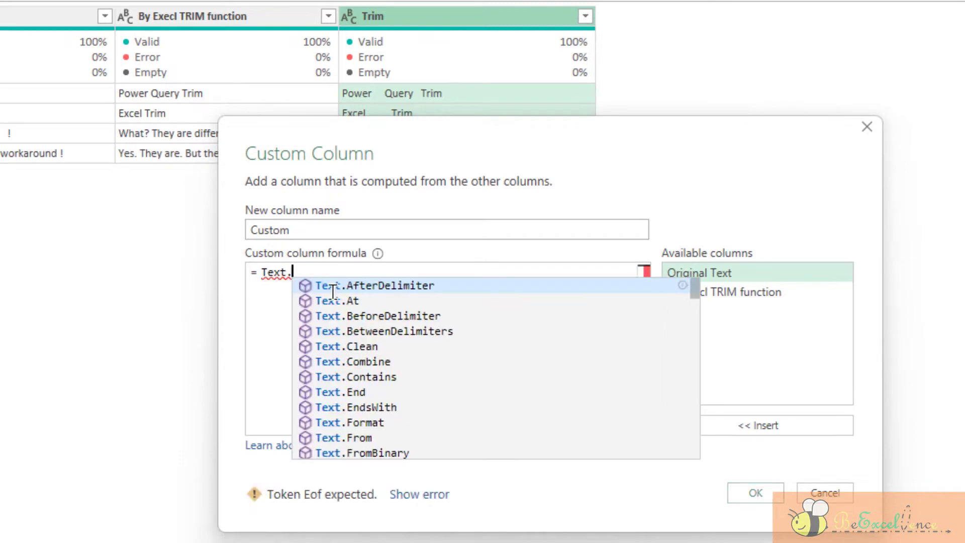
{"action": "type", "text": "Split"}
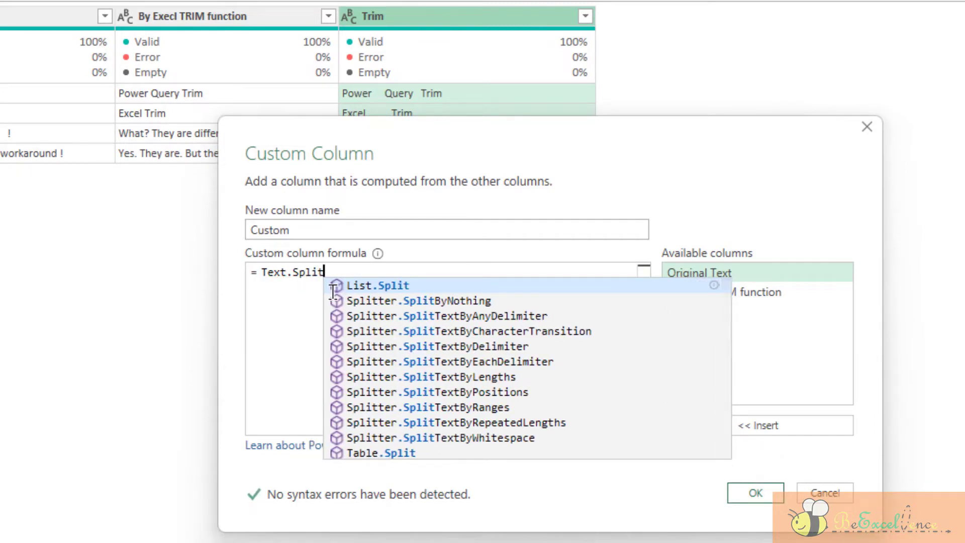
{"action": "scroll", "coordinate": [447, 370], "scroll_direction": "down", "scroll_amount": 2}
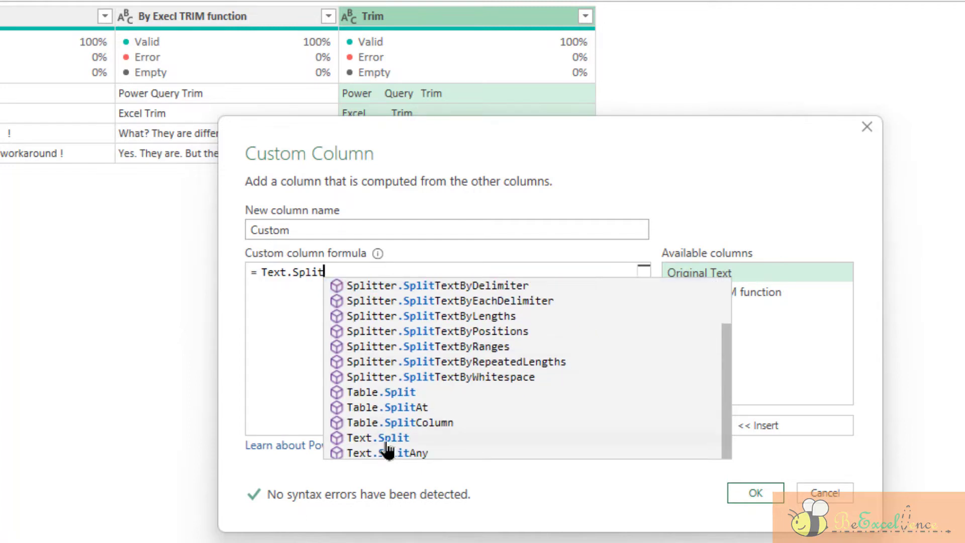
{"action": "type", "text": "("}
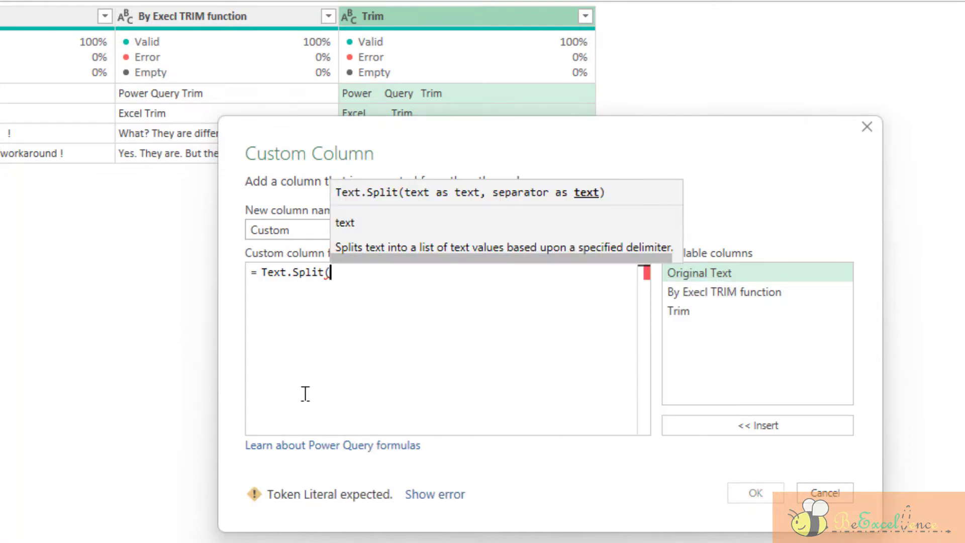
{"action": "left_click", "coordinate": [718, 275]}
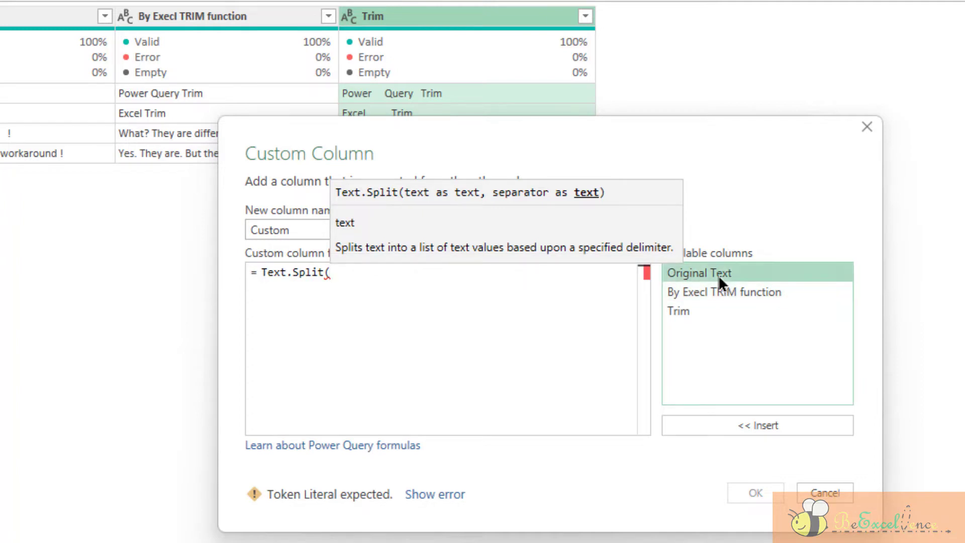
{"action": "double_click", "coordinate": [719, 276]}
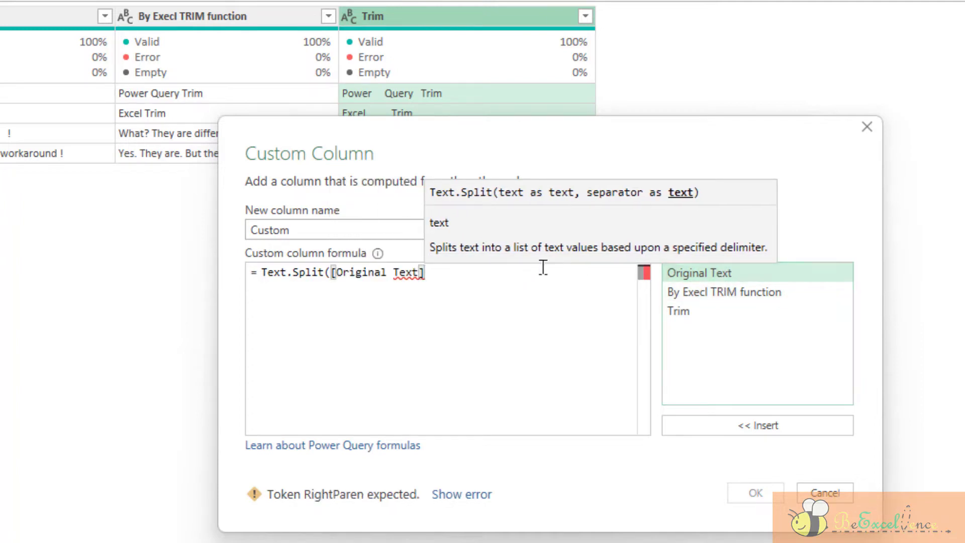
{"action": "type", "text": ","}
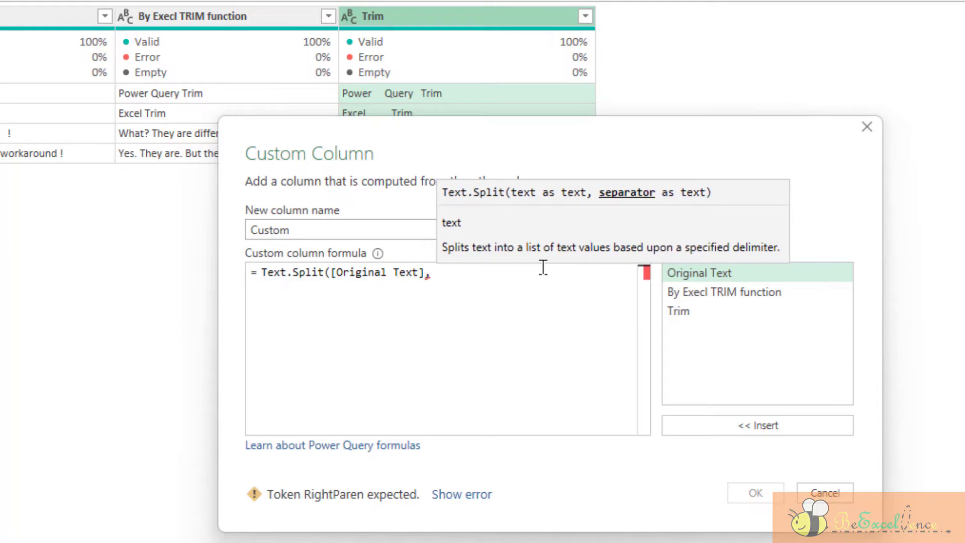
{"action": "type", "text": " \" \" "}
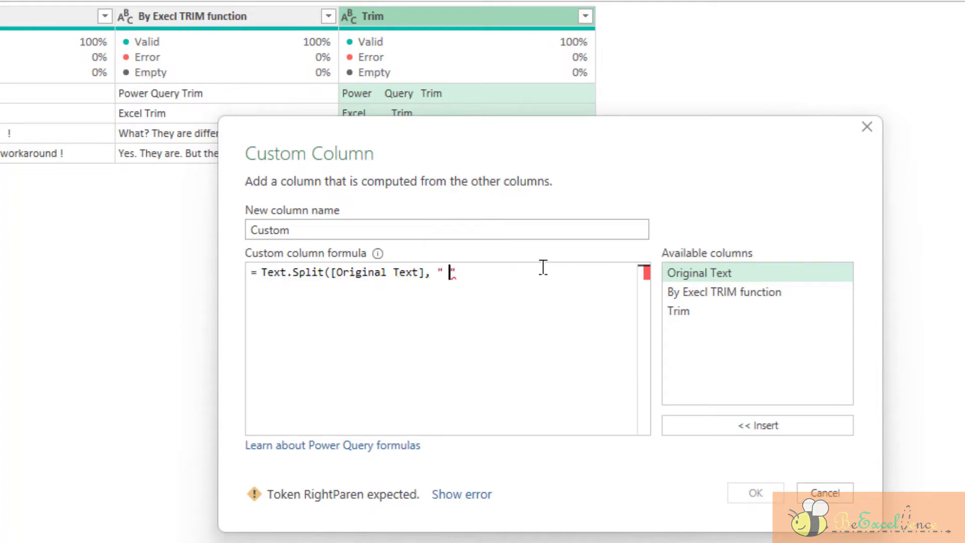
{"action": "type", "text": "\")"}
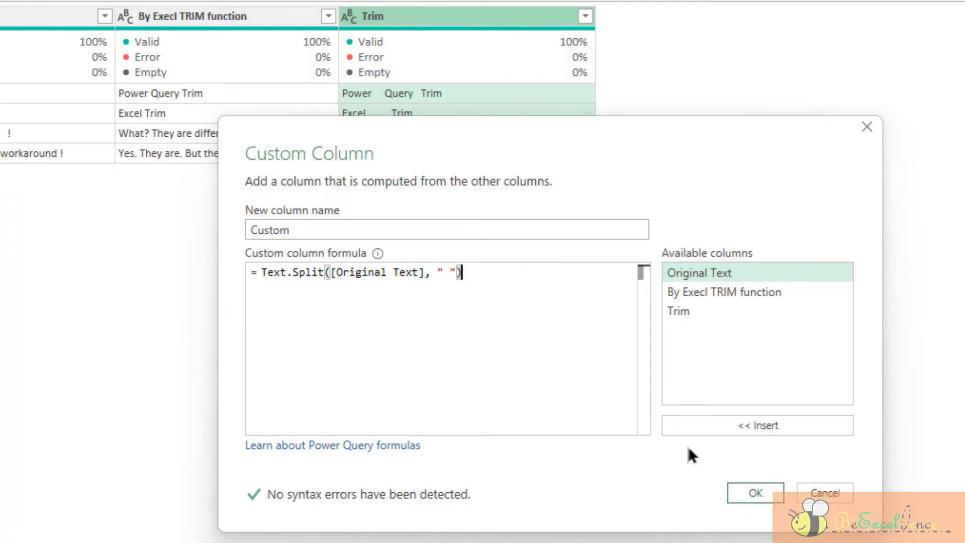
{"action": "left_click", "coordinate": [755, 492]}
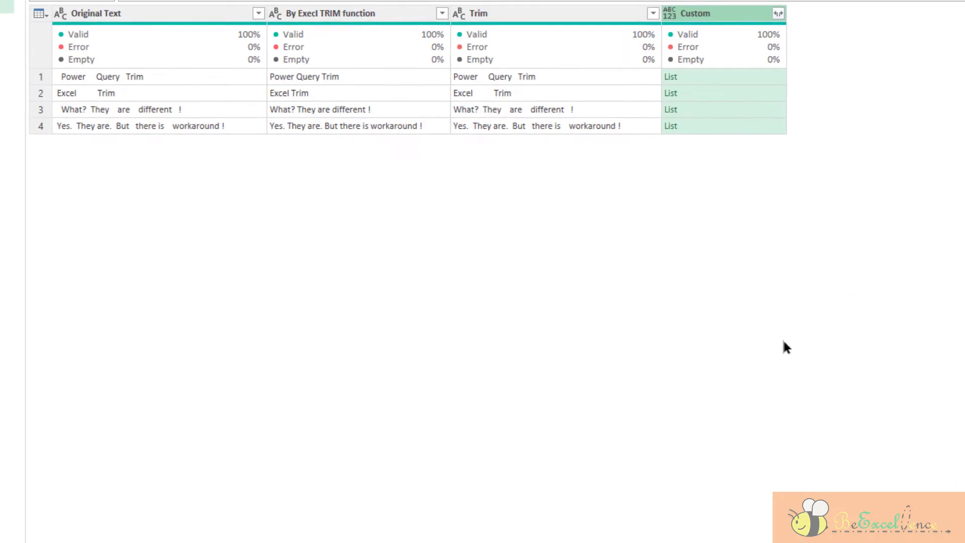
Inspect the split text list of each of the four rows in the Custom column, enlarging the preview area
{"action": "left_click", "coordinate": [739, 79]}
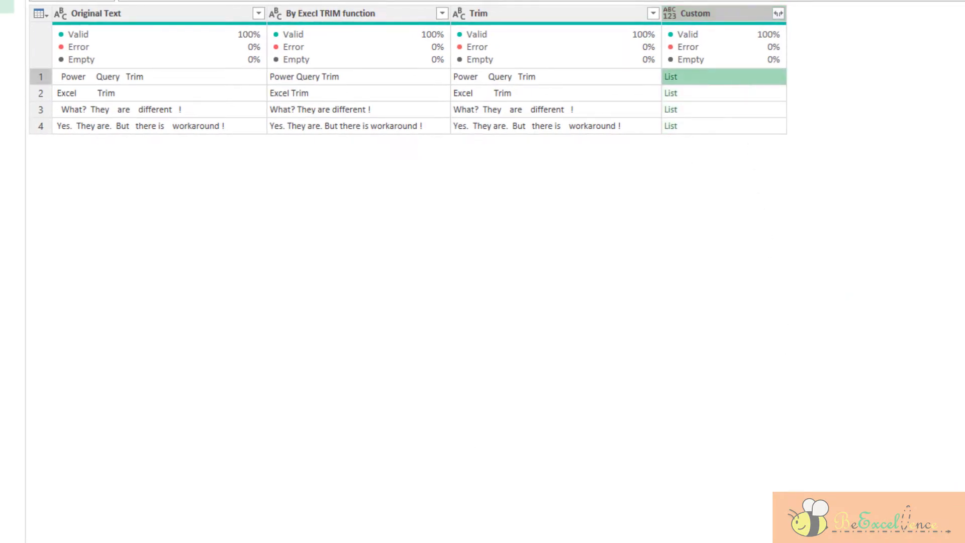
{"action": "left_click_drag", "start_coordinate": [373, 484], "coordinate": [400, 257]}
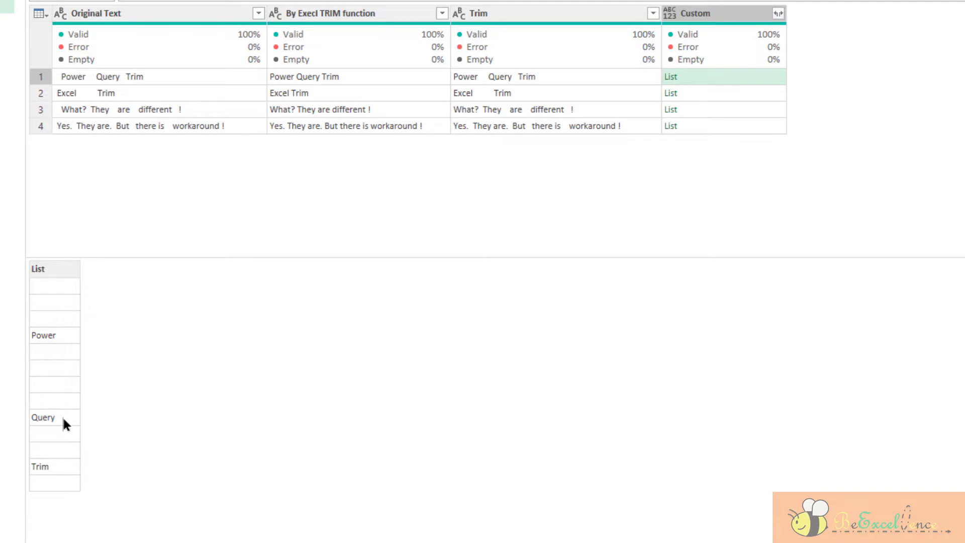
{"action": "left_click", "coordinate": [747, 94]}
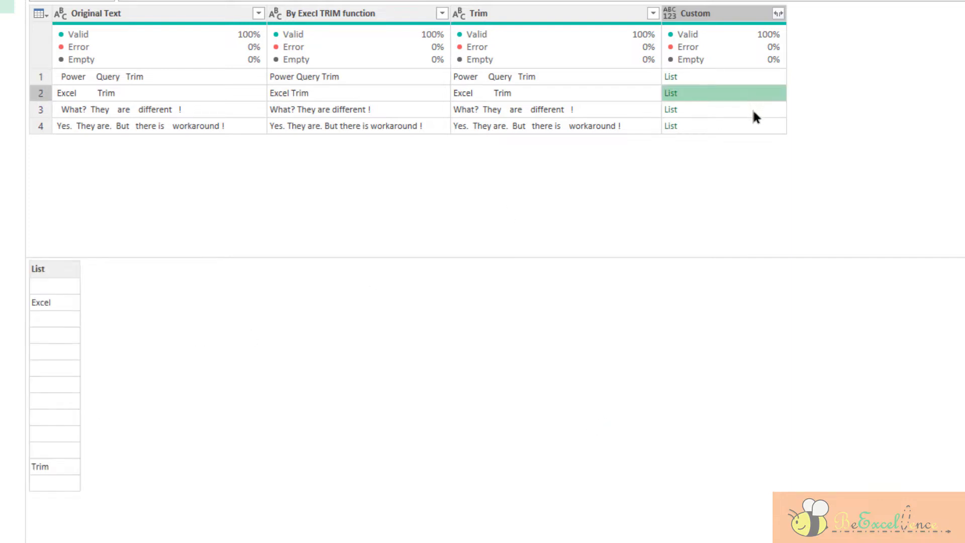
{"action": "left_click", "coordinate": [754, 113]}
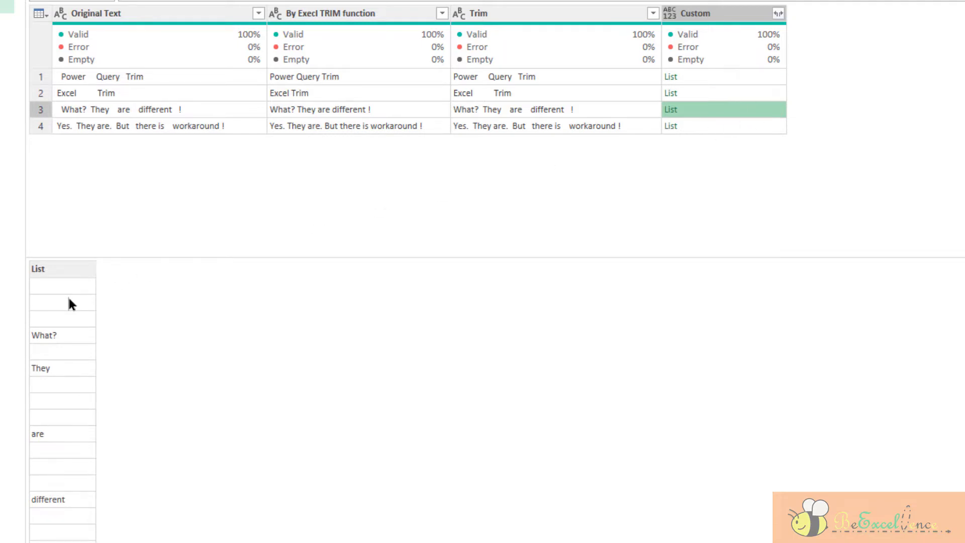
{"action": "left_click", "coordinate": [715, 131]}
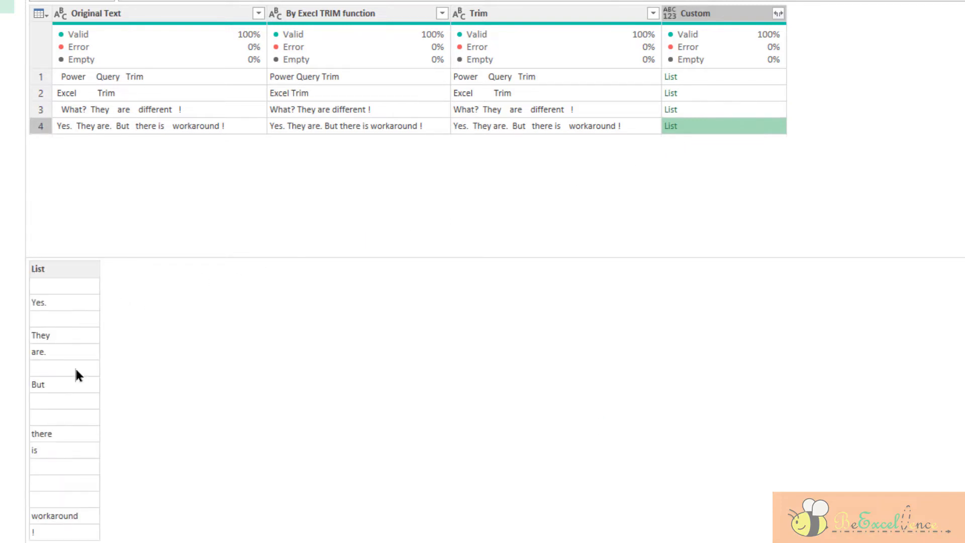
Start another custom column, keeping the name Custom.1, using List.RemoveItems with the Custom column as its first argument
{"action": "left_click", "coordinate": [729, 15]}
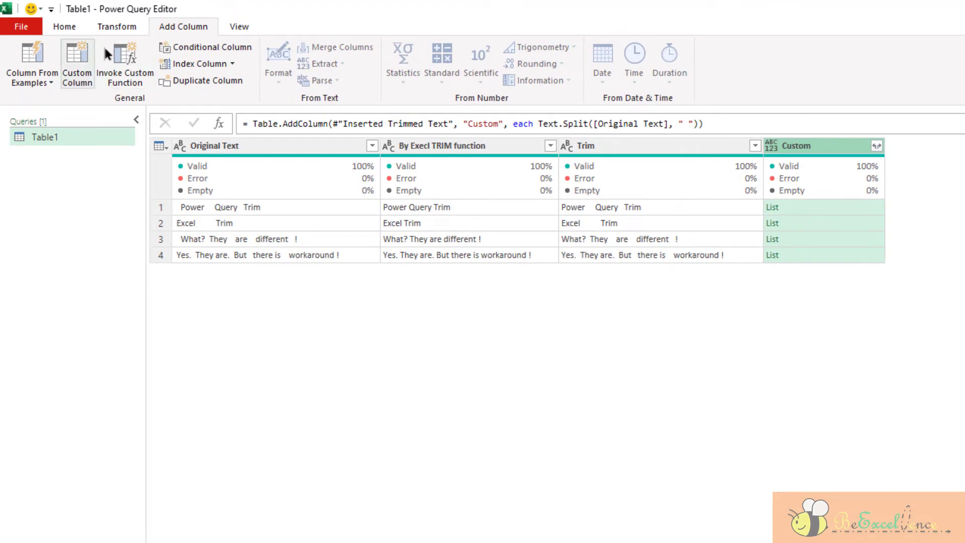
{"action": "left_click", "coordinate": [80, 50]}
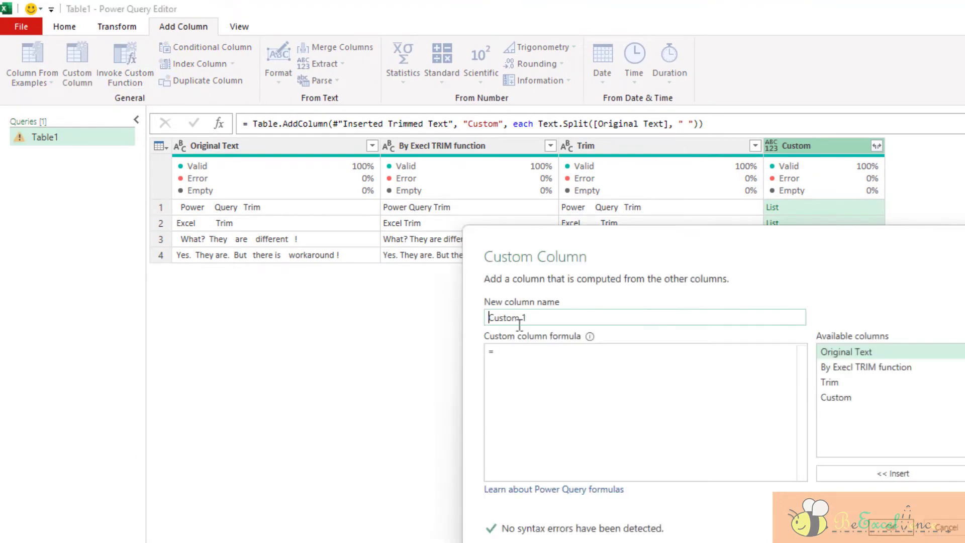
{"action": "left_click", "coordinate": [591, 371]}
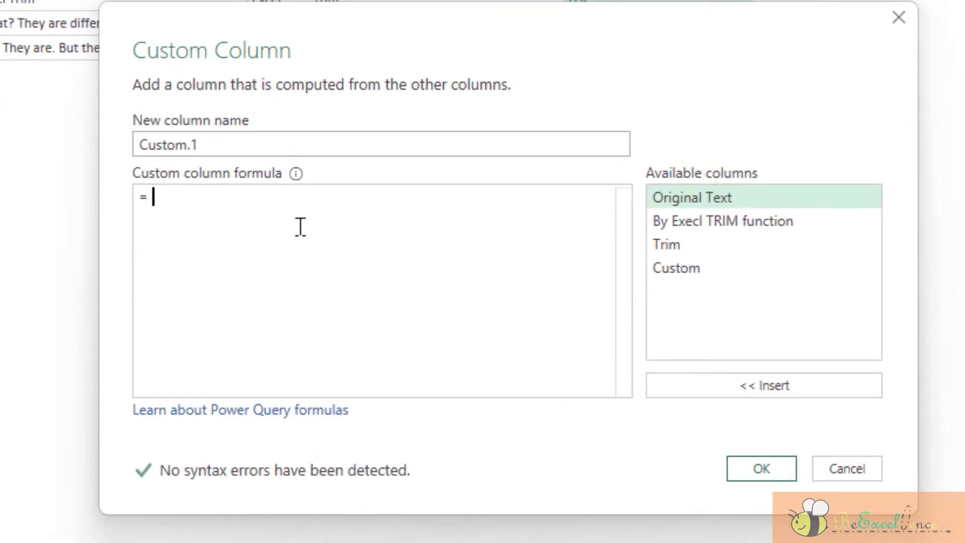
{"action": "type", "text": "List."}
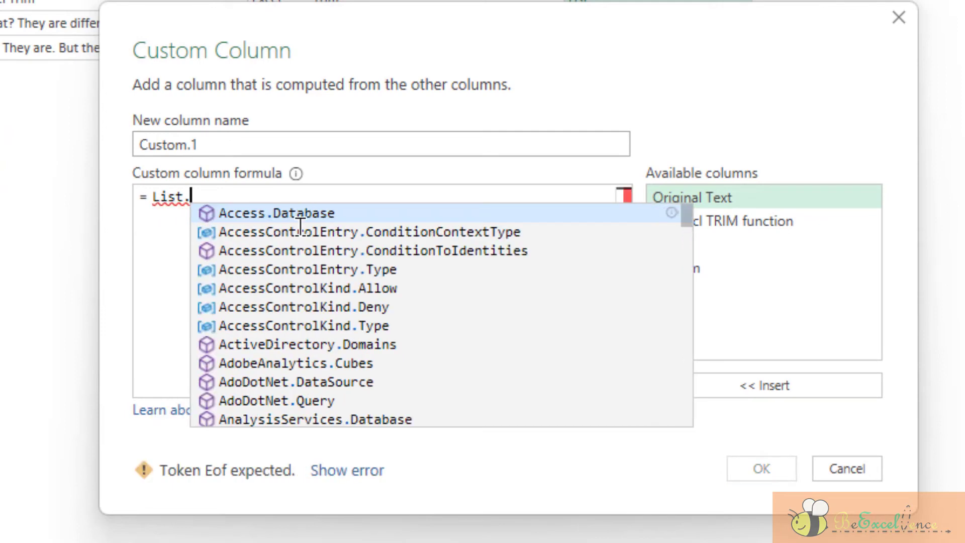
{"action": "type", "text": "Rev"}
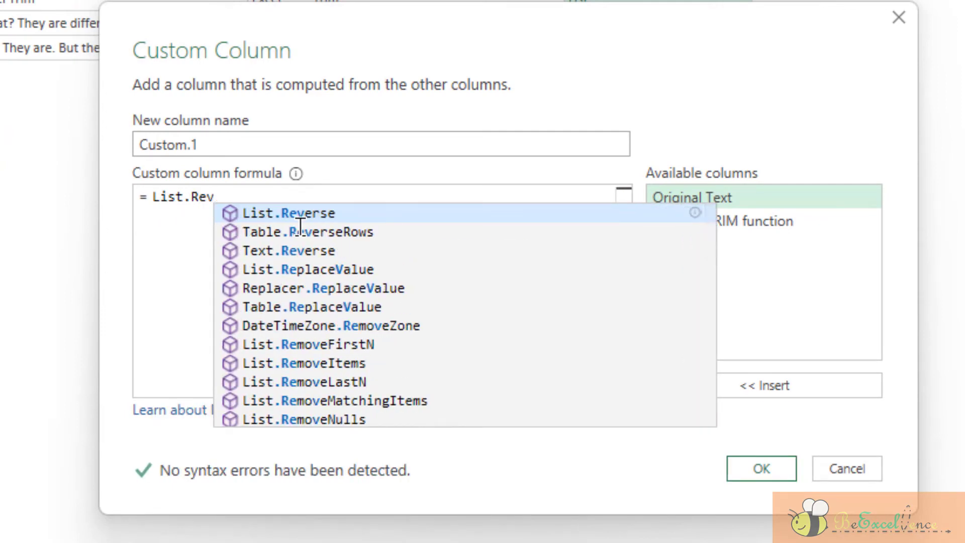
{"action": "key", "text": "BackSpace"}
{"action": "type", "text": "move"}
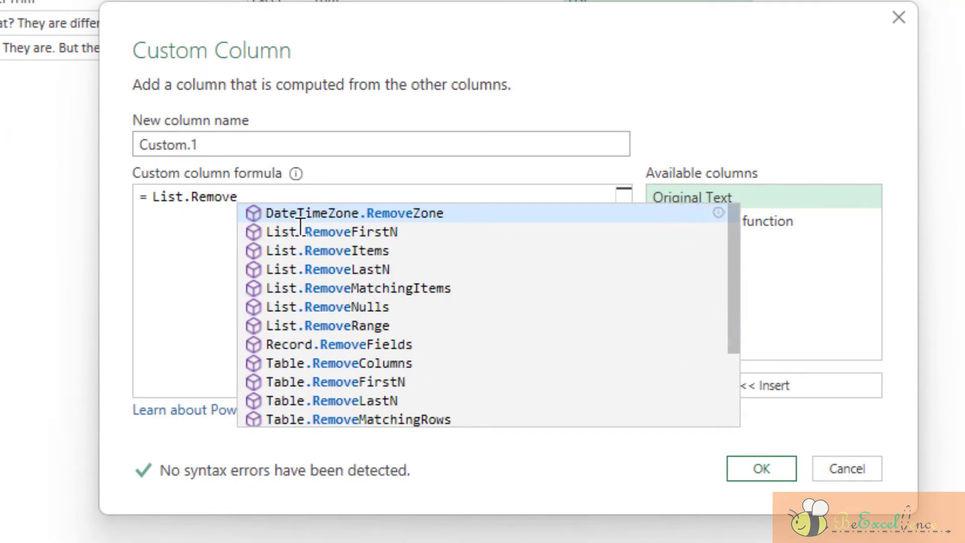
{"action": "left_click", "coordinate": [375, 250]}
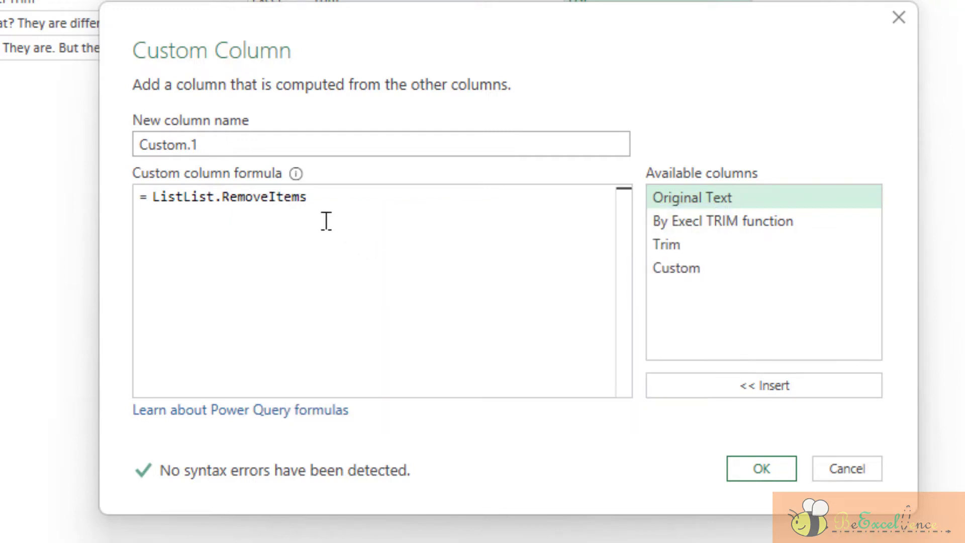
{"action": "type", "text": "("}
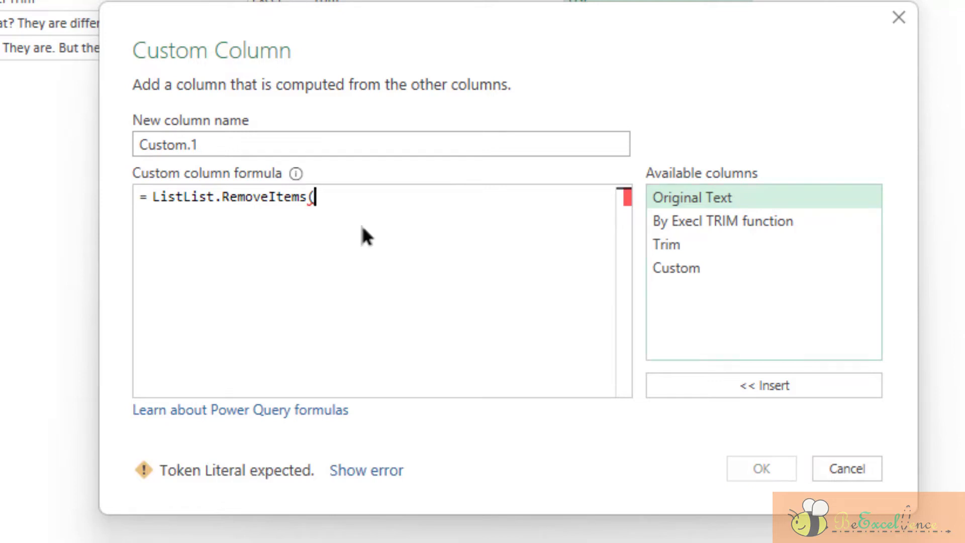
{"action": "double_click", "coordinate": [713, 266]}
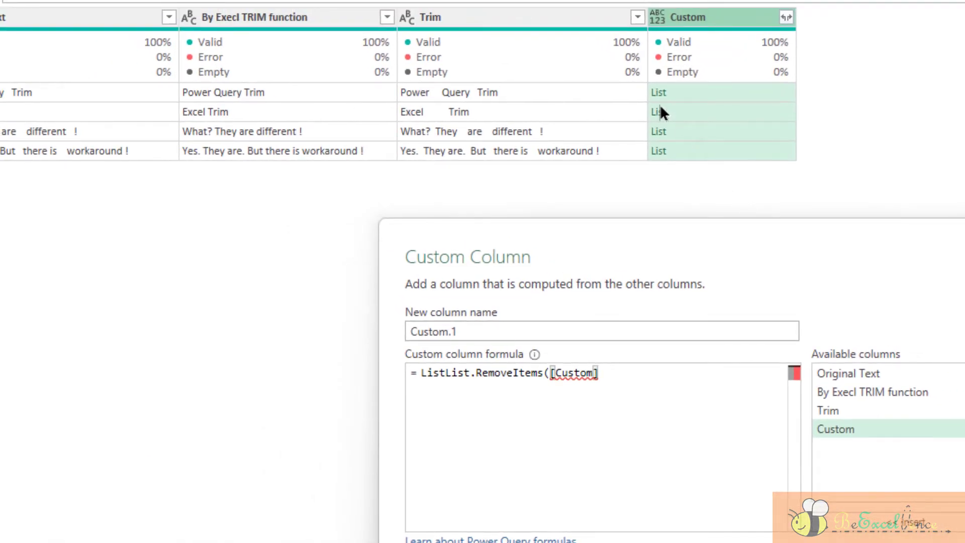
Correct the duplicated List prefix and add the column with the formula List.RemoveItems([Custom], {""})
{"action": "double_click", "coordinate": [444, 372]}
{"action": "type", "text": "L"}
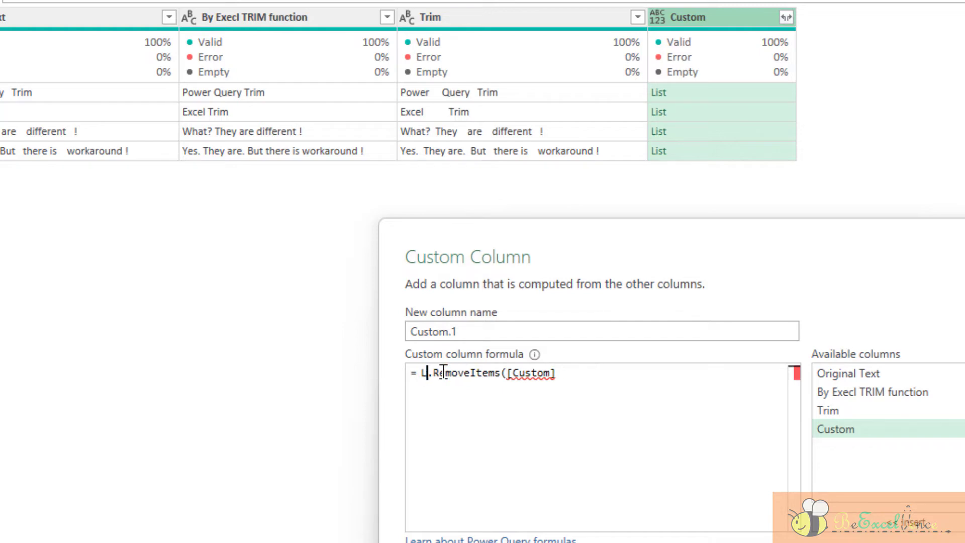
{"action": "type", "text": "ist"}
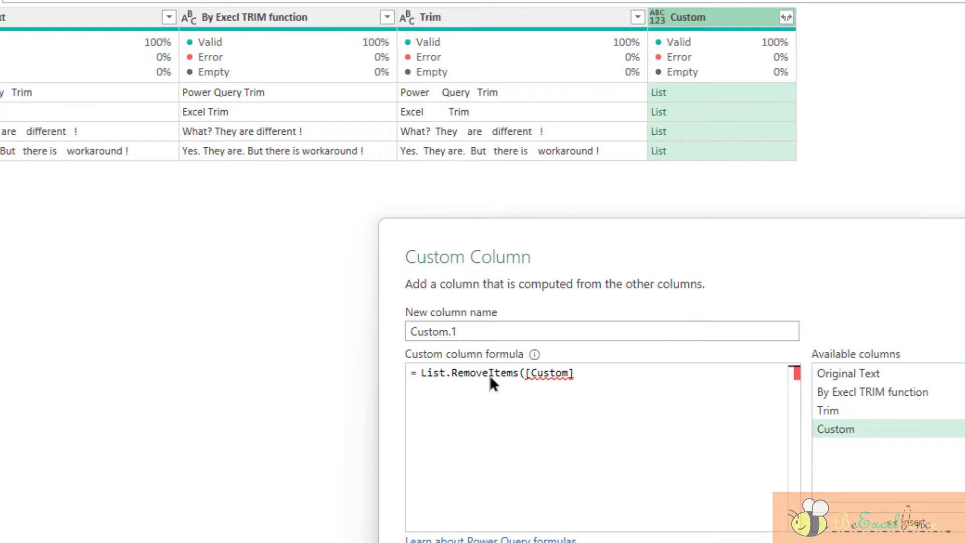
{"action": "left_click", "coordinate": [699, 390]}
{"action": "type", "text": ","}
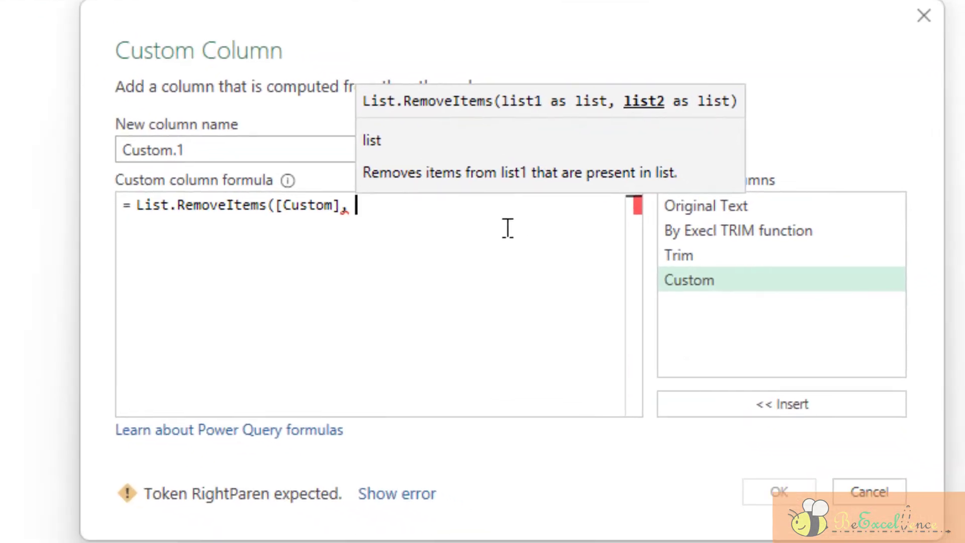
{"action": "type", "text": " {}"}
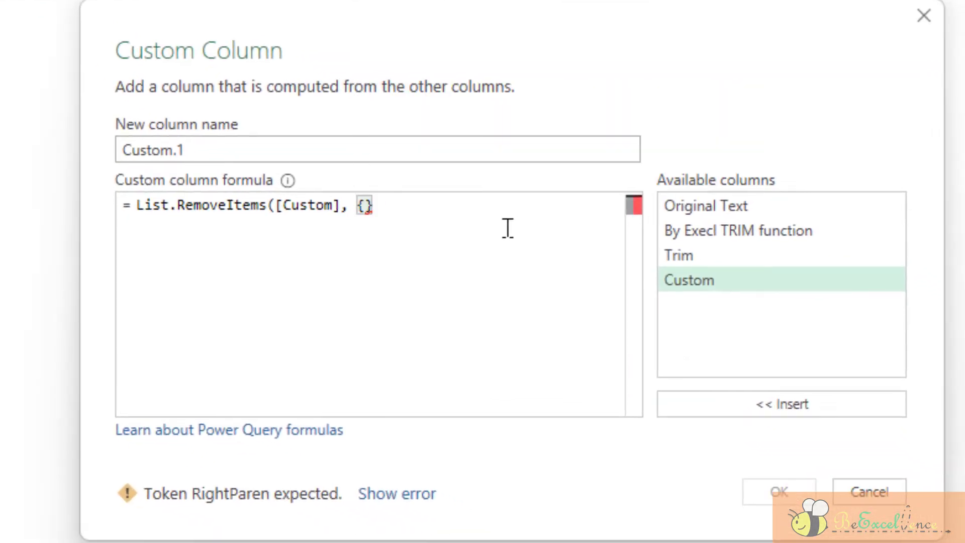
{"action": "key", "text": "Left"}
{"action": "type", "text": "\"\""}
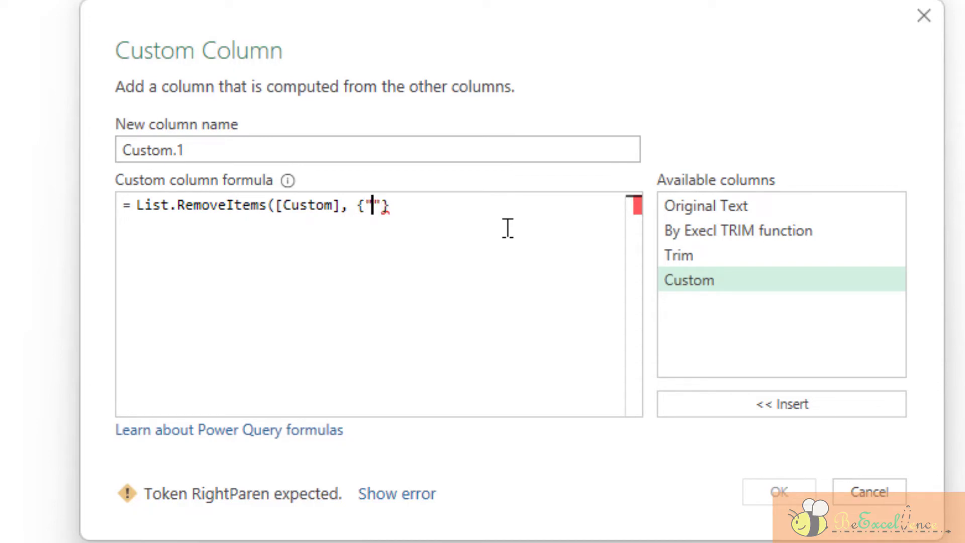
{"action": "left_click", "coordinate": [468, 201]}
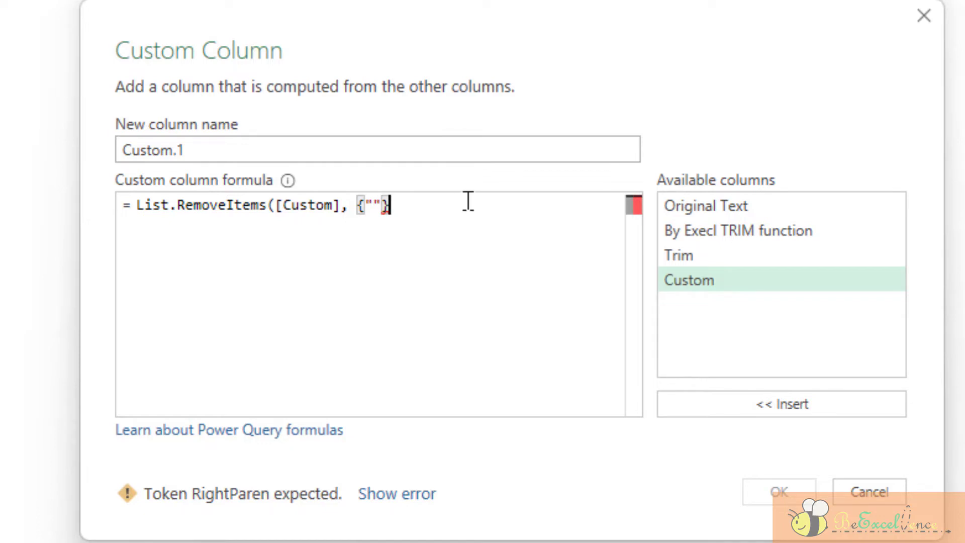
{"action": "type", "text": ")"}
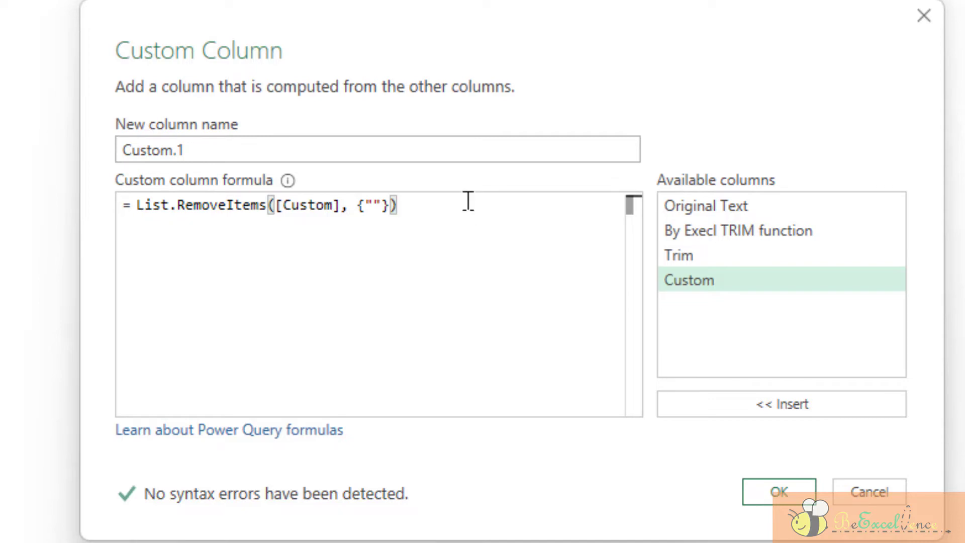
{"action": "left_click", "coordinate": [779, 490]}
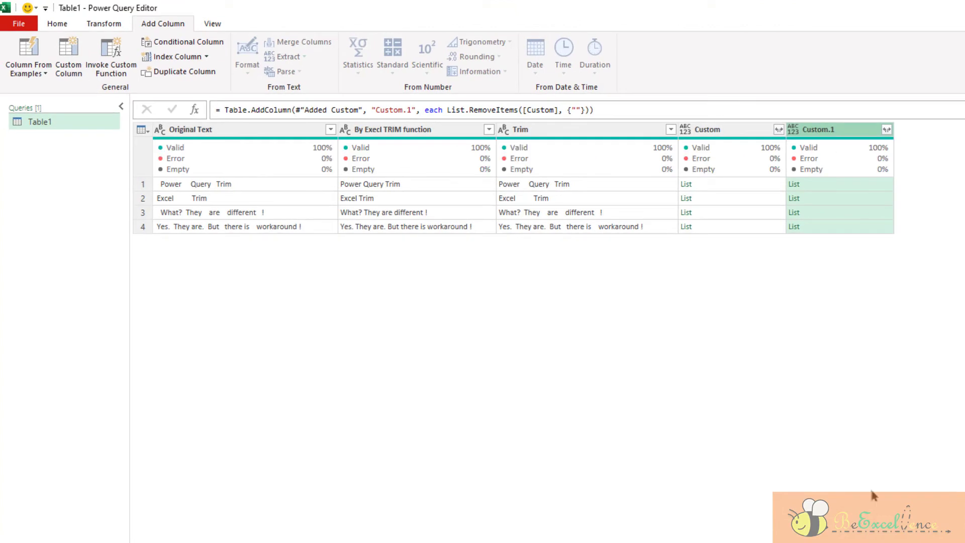
Compare the first row's lists in Custom and Custom.1, and inspect the Custom.1 lists of the other three rows
{"action": "left_click", "coordinate": [849, 188]}
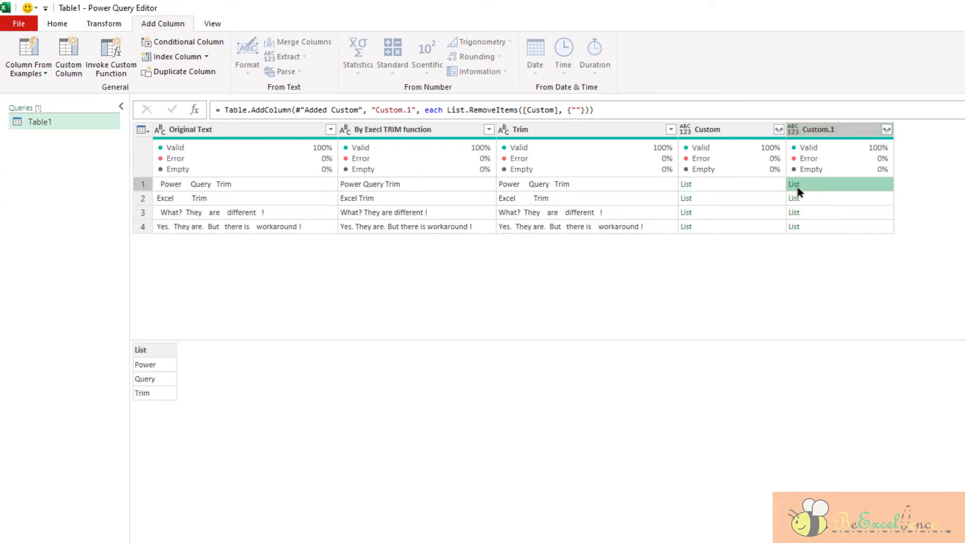
{"action": "left_click", "coordinate": [730, 189]}
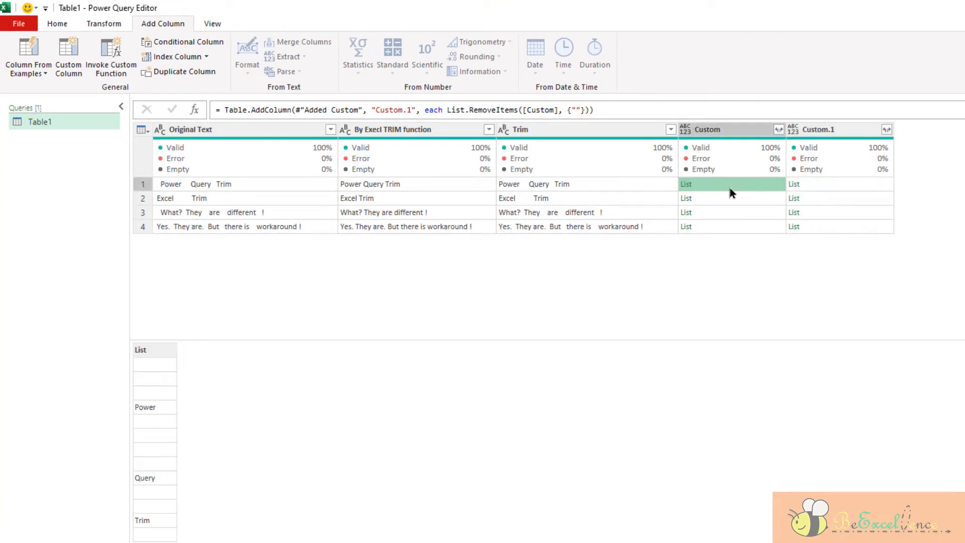
{"action": "left_click", "coordinate": [830, 187]}
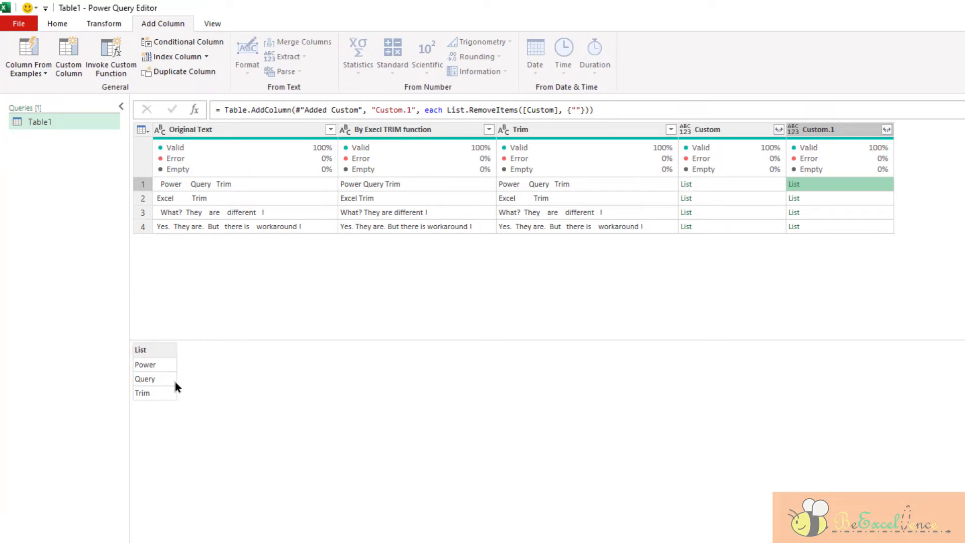
{"action": "left_click", "coordinate": [823, 201]}
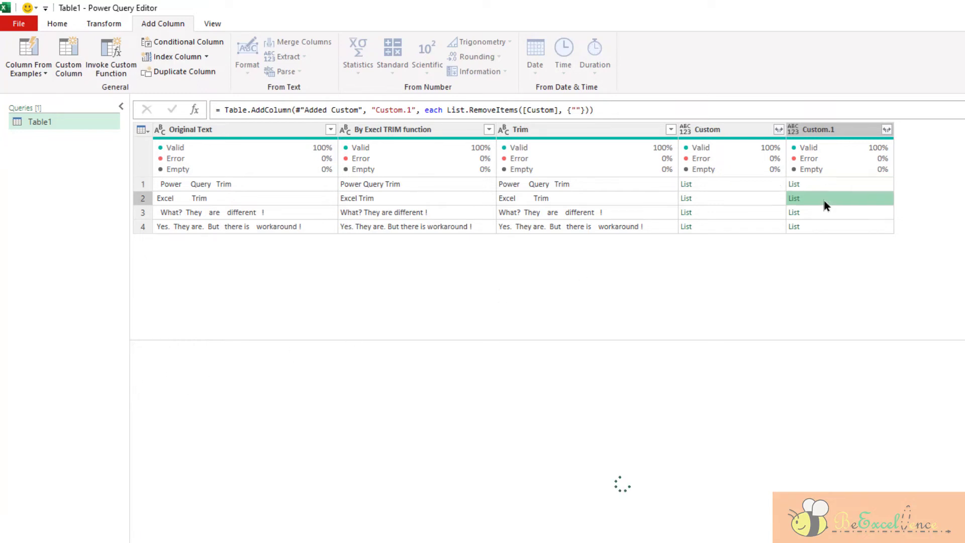
{"action": "left_click", "coordinate": [830, 212]}
{"action": "left_click", "coordinate": [833, 226]}
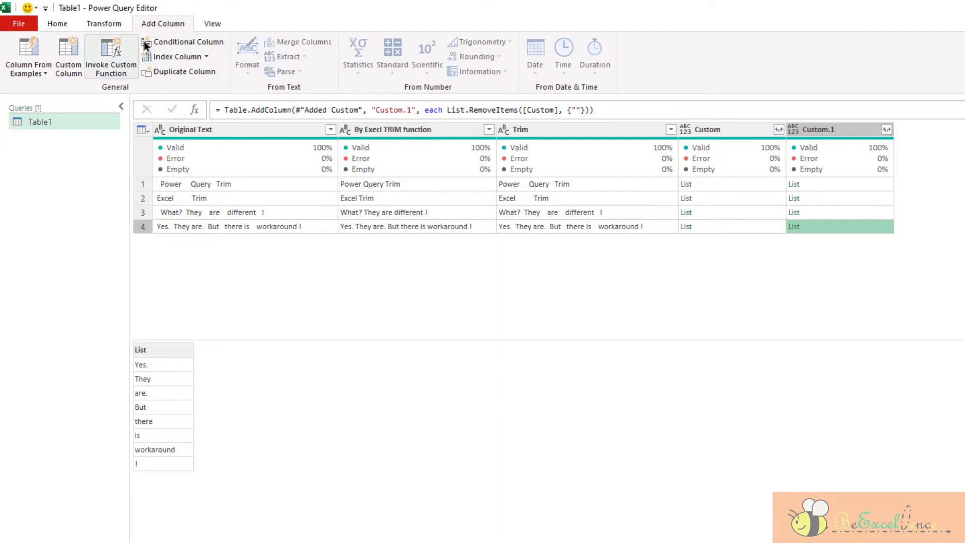
Add a custom column with the formula Text.Combine([Custom.1], " "), keeping the column name Custom.2
{"action": "left_click", "coordinate": [75, 71]}
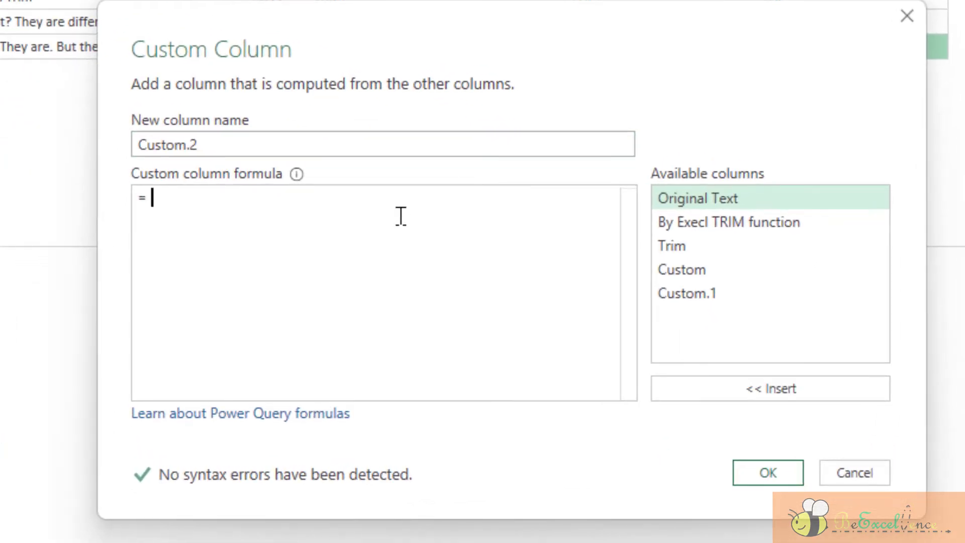
{"action": "type", "text": "Text."}
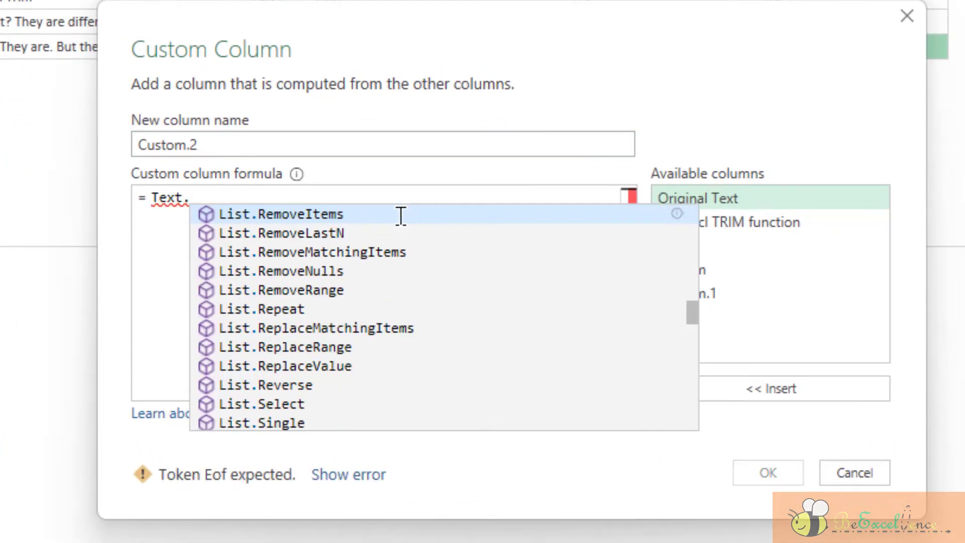
{"action": "type", "text": "Con"}
{"action": "key", "text": "BackSpace"}
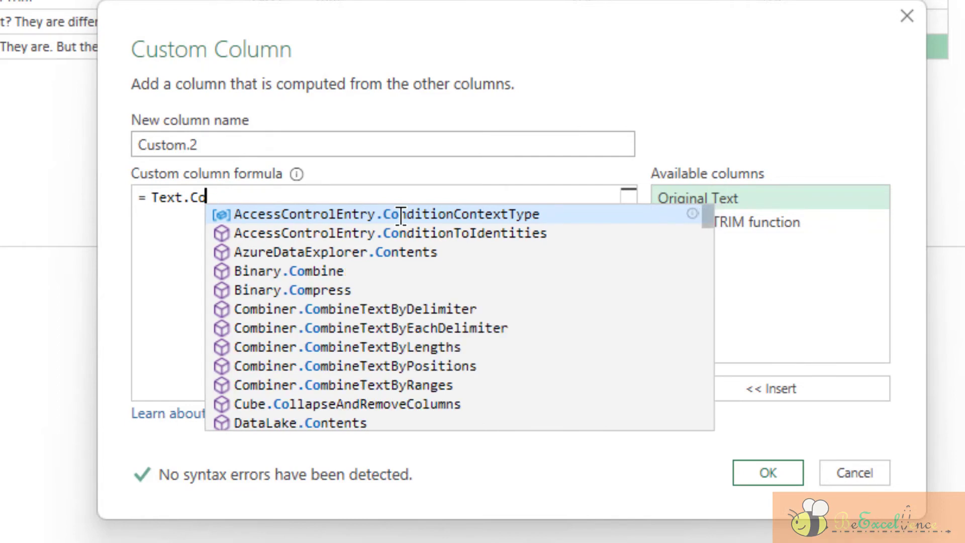
{"action": "type", "text": "mbine"}
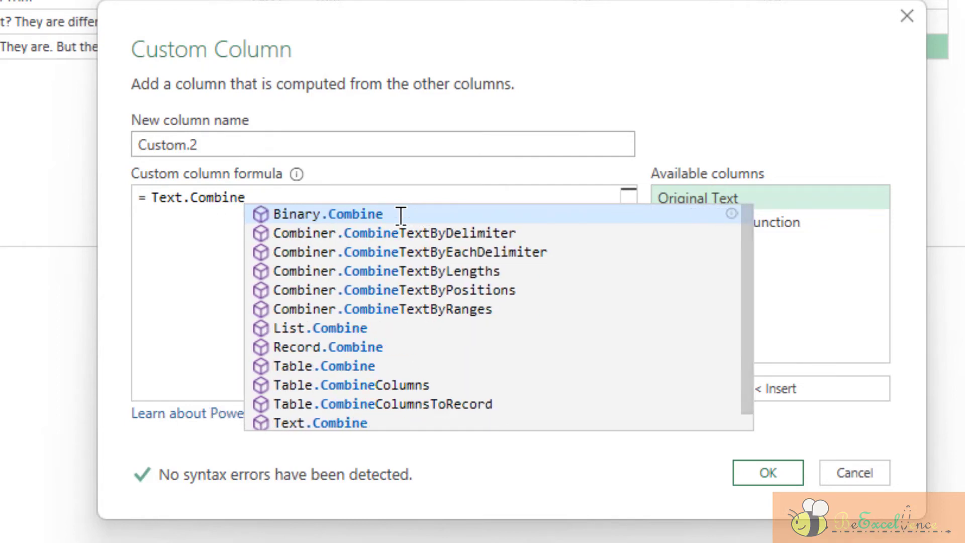
{"action": "type", "text": "("}
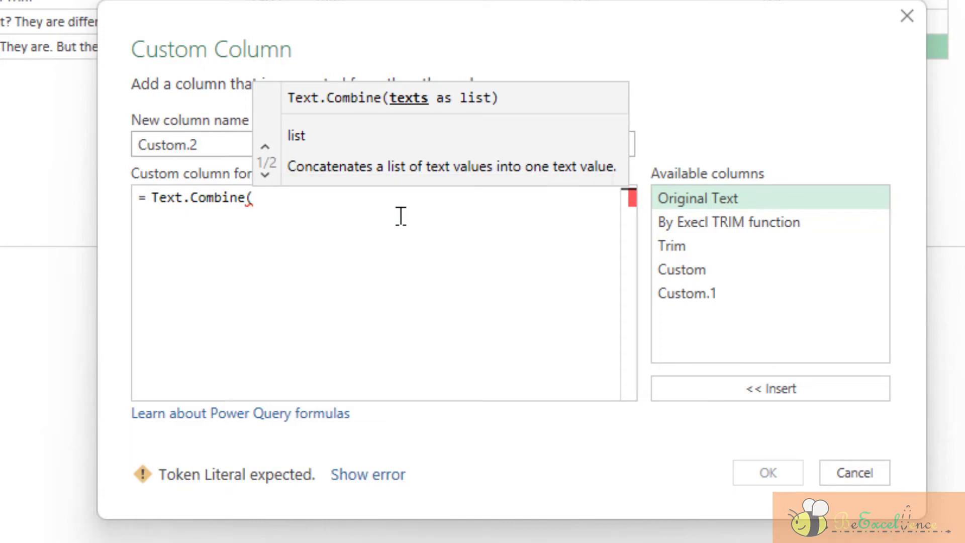
{"action": "double_click", "coordinate": [723, 294]}
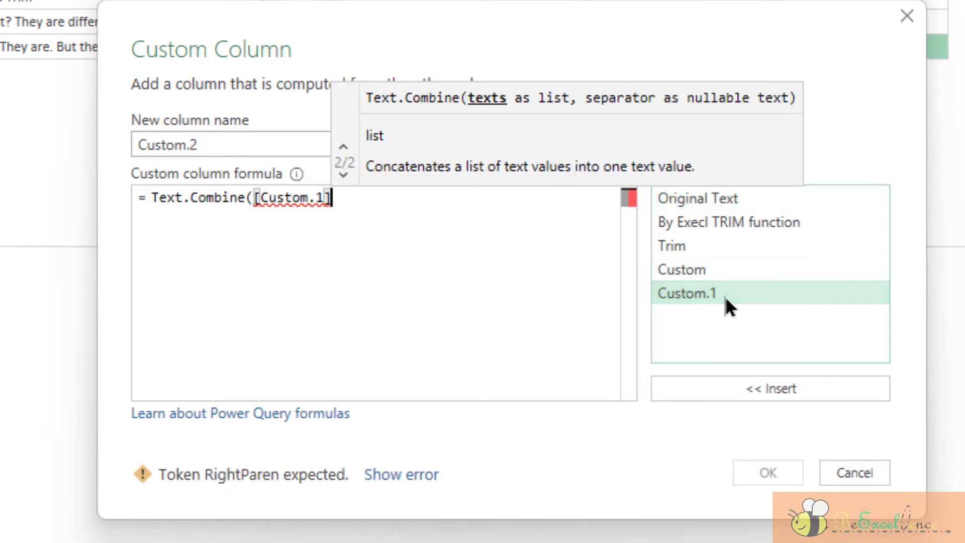
{"action": "type", "text": ", "}
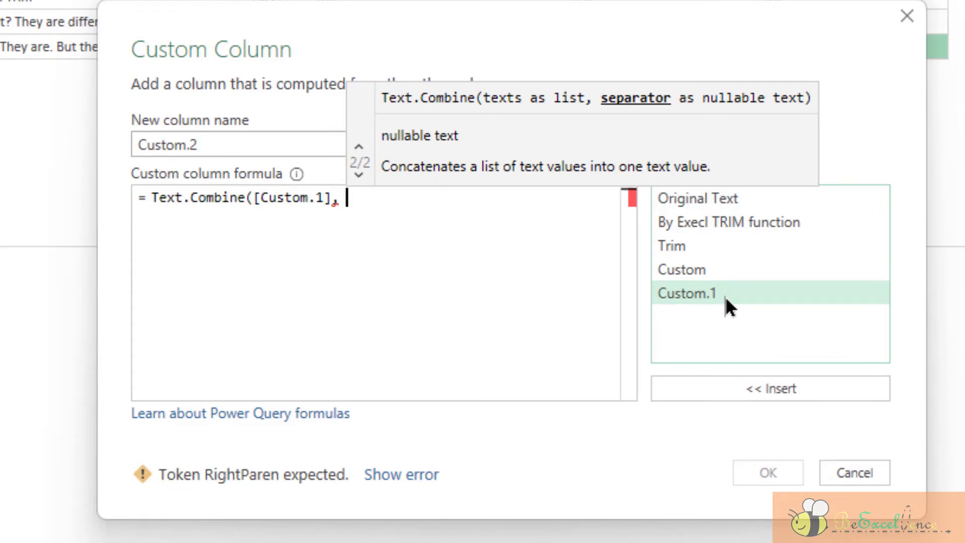
{"action": "type", "text": "\""}
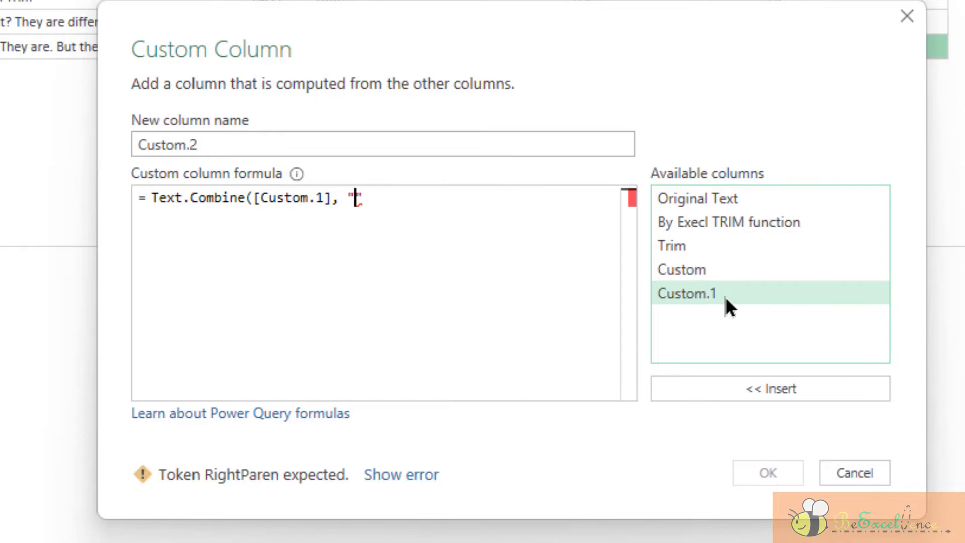
{"action": "type", "text": " \")"}
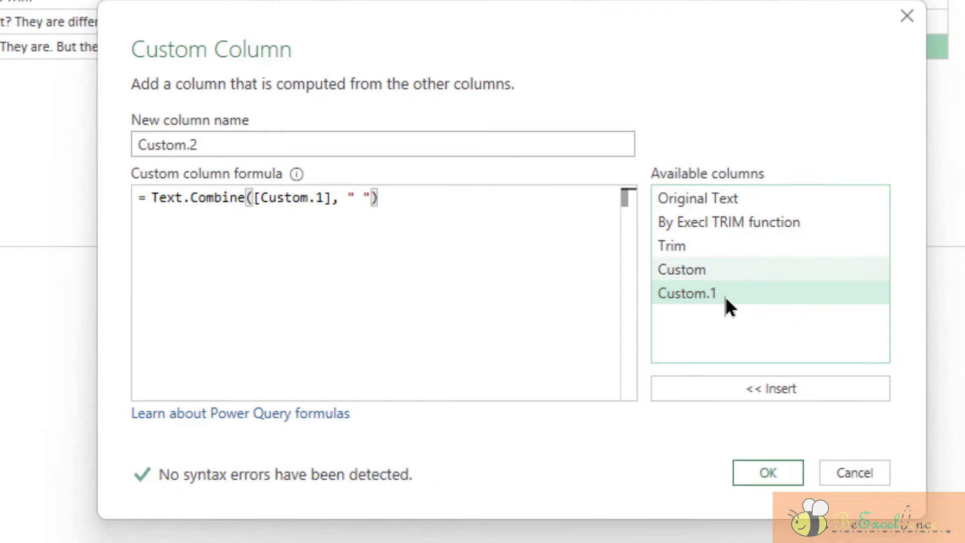
{"action": "left_click", "coordinate": [762, 472]}
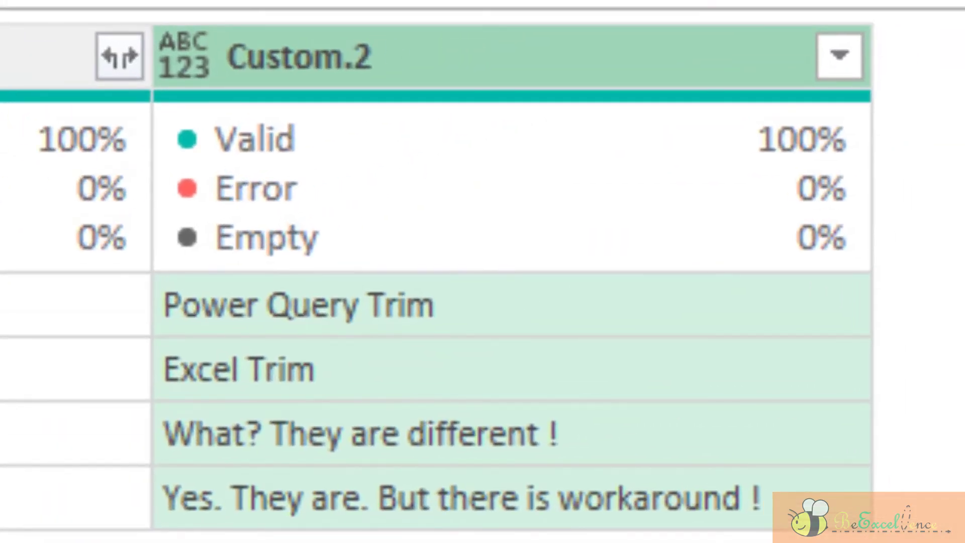
Check the combined text in Custom.2 against the first row's lists in Custom and Custom.1
{"action": "left_click", "coordinate": [756, 314]}
{"action": "left_click", "coordinate": [789, 368]}
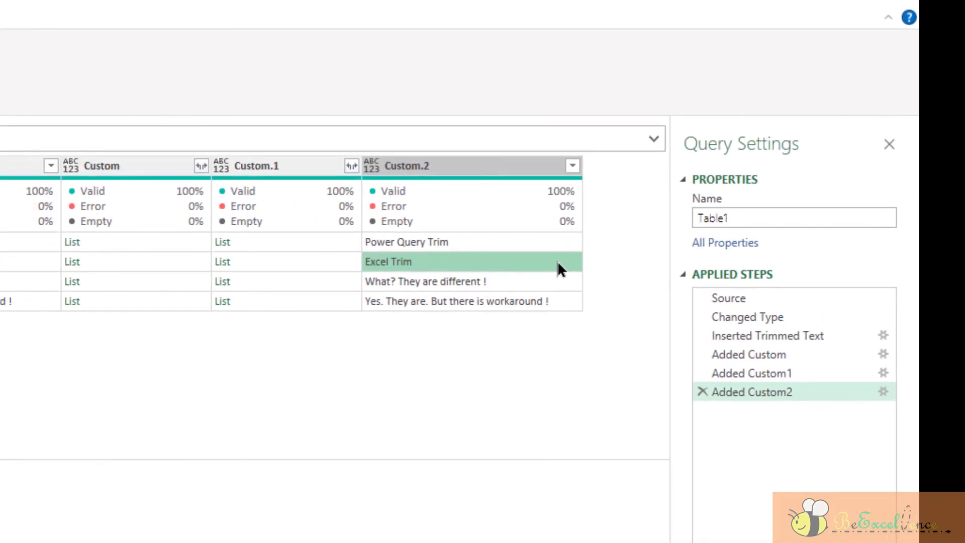
{"action": "left_click", "coordinate": [171, 244]}
{"action": "left_click", "coordinate": [291, 243]}
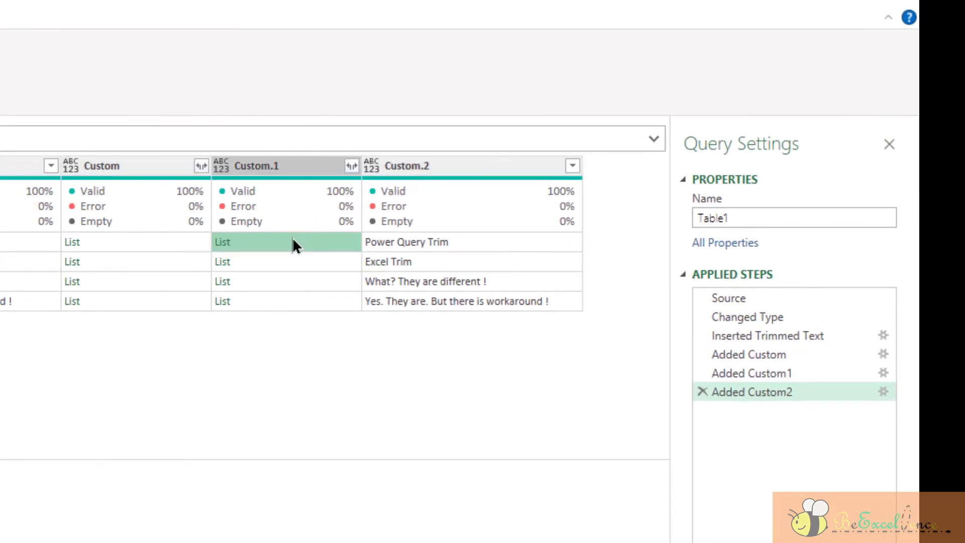
{"action": "left_click", "coordinate": [464, 241]}
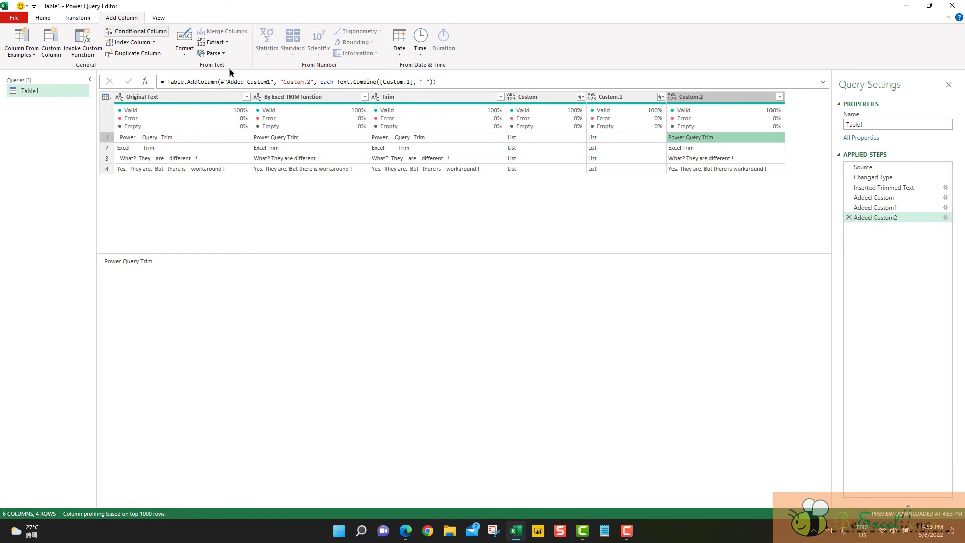
Start another custom column and name it Trim Like Excel in PQ with one formula
{"action": "left_click", "coordinate": [51, 44]}
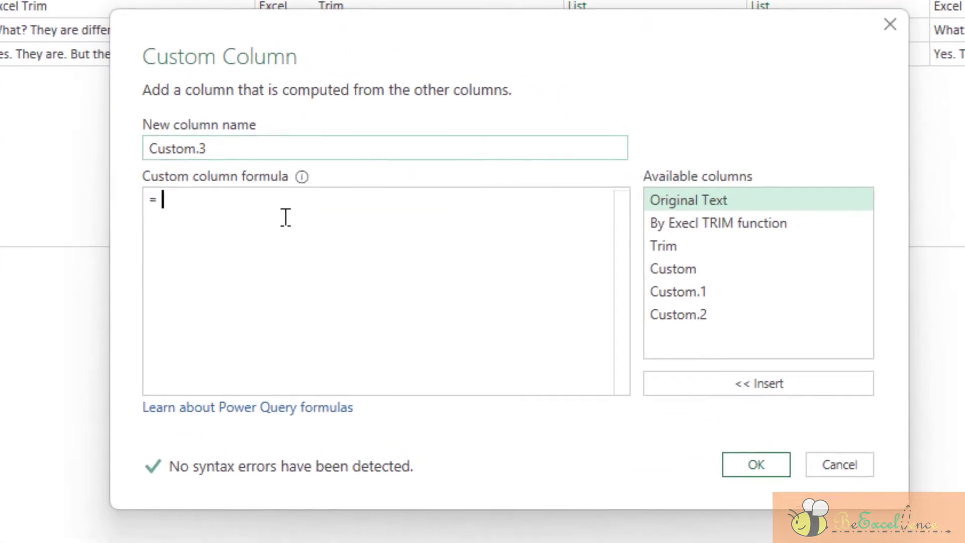
{"action": "double_click", "coordinate": [232, 147]}
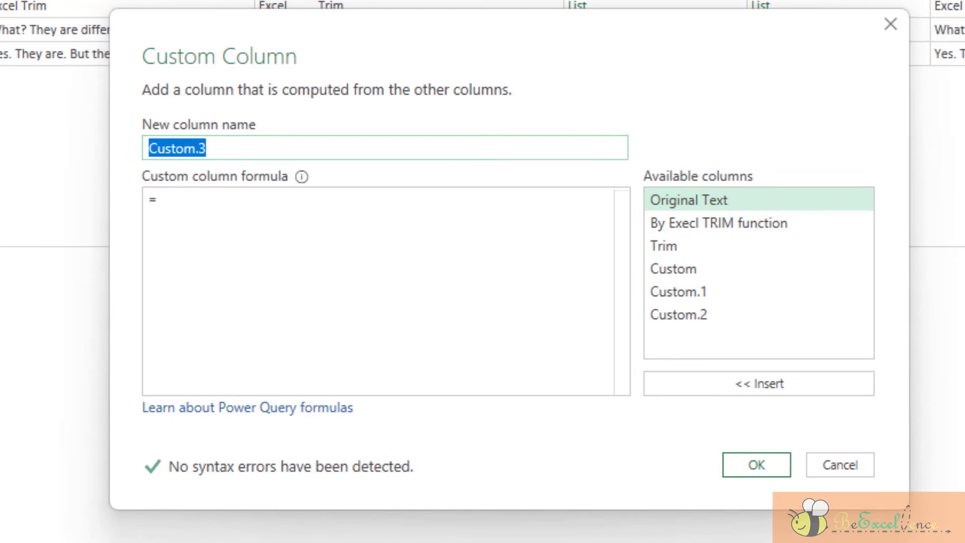
{"action": "type", "text": "Tr"}
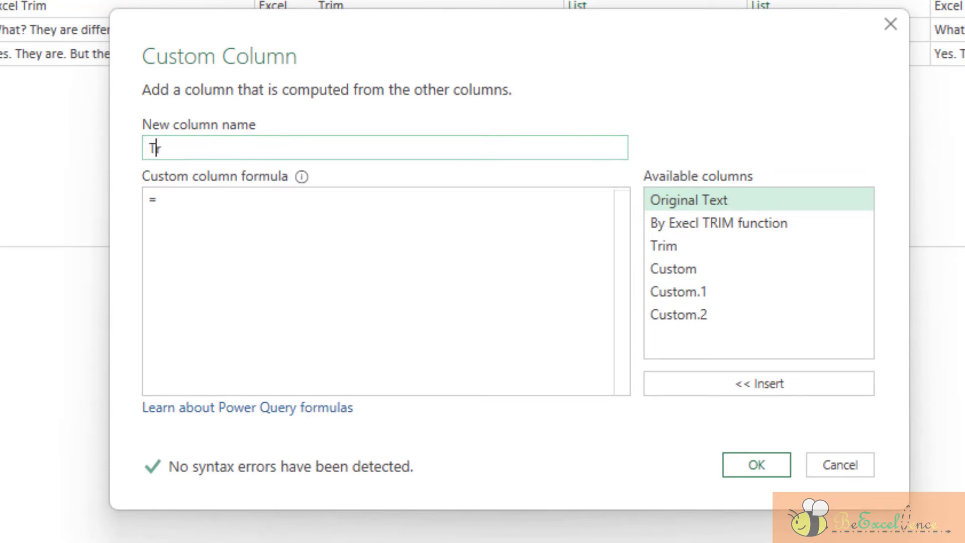
{"action": "type", "text": "im Like Ex"}
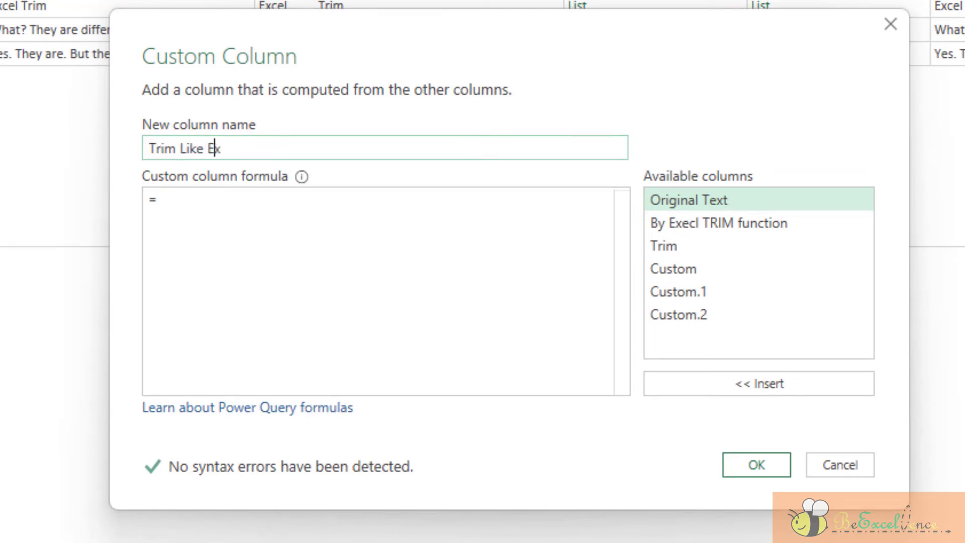
{"action": "type", "text": "cel in PQ"}
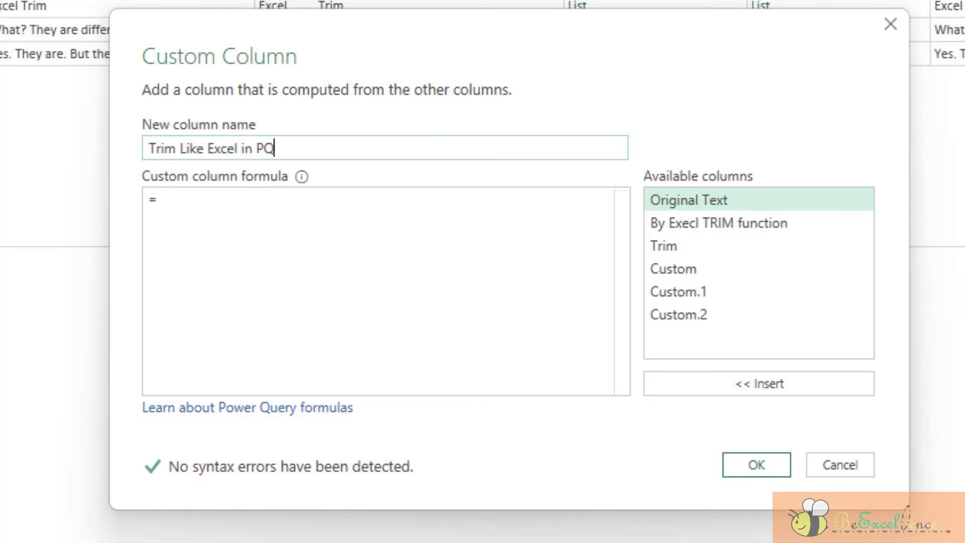
{"action": "type", "text": " with one formula"}
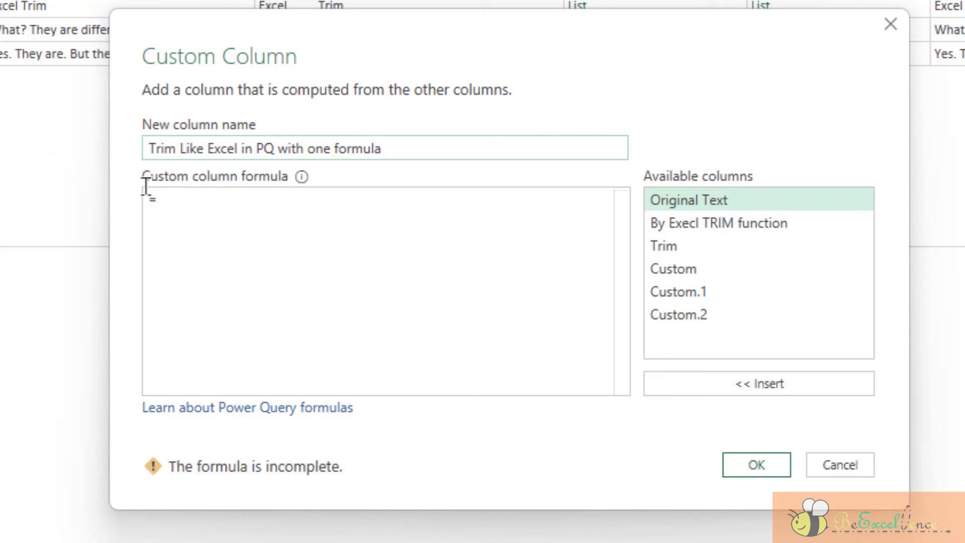
Enter the column formula Text.Split([Original Text], " ")
{"action": "left_click", "coordinate": [279, 218]}
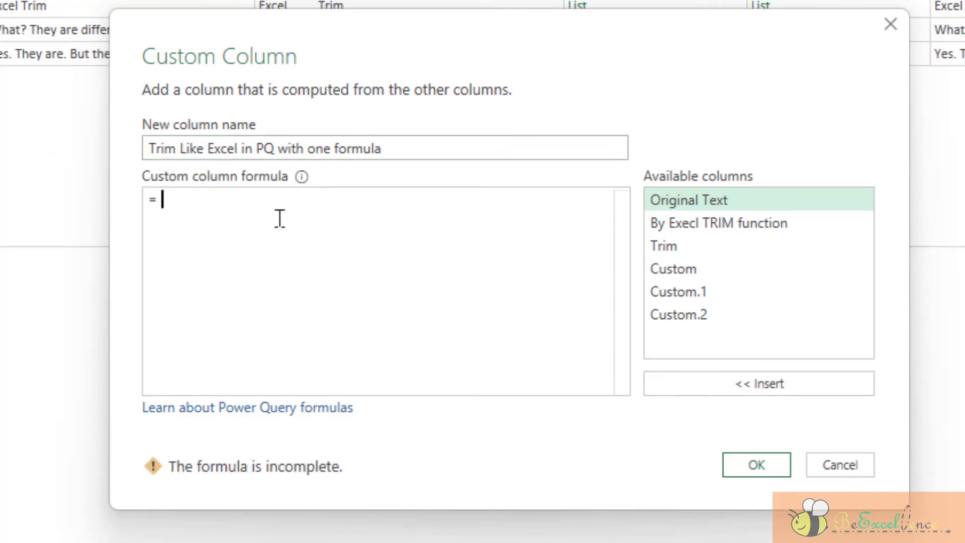
{"action": "type", "text": "S"}
{"action": "key", "text": "BackSpace"}
{"action": "type", "text": "Text.Split("}
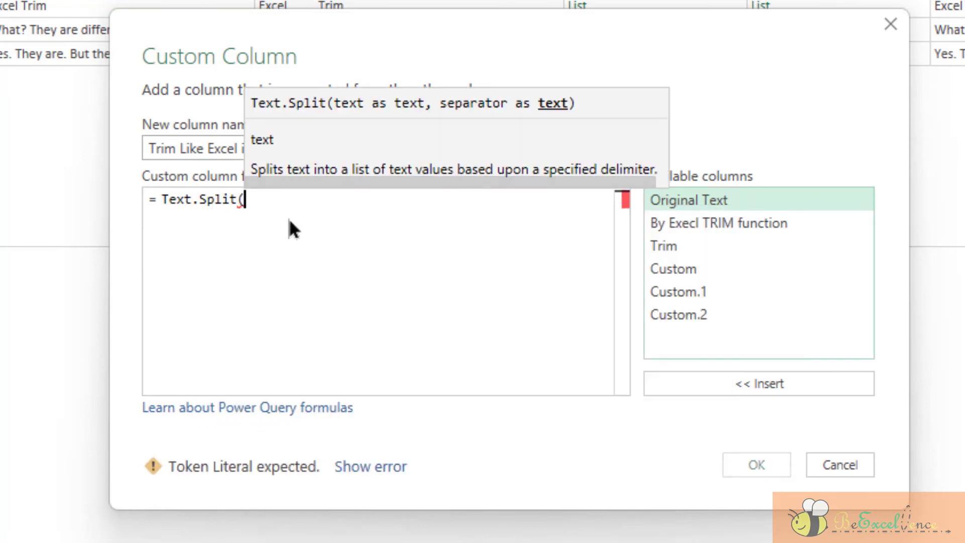
{"action": "double_click", "coordinate": [725, 199]}
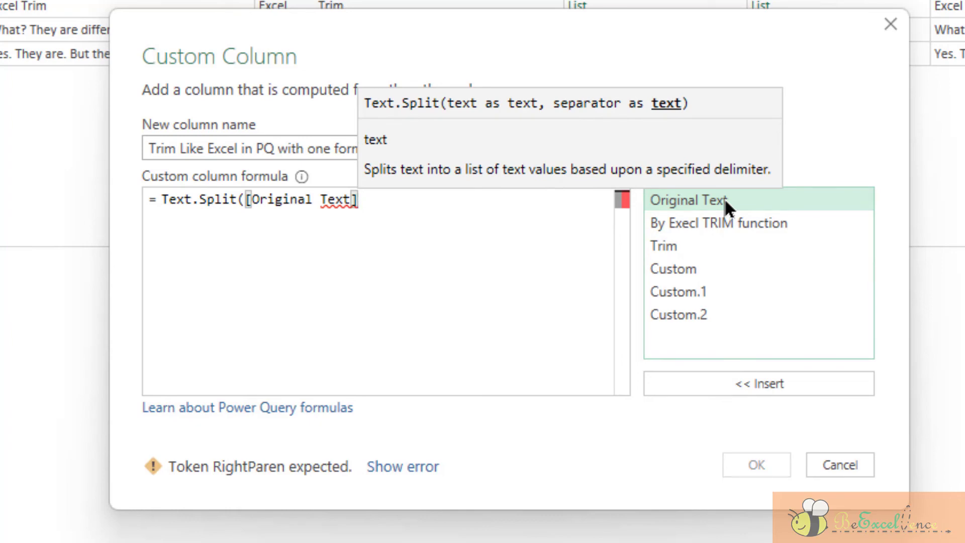
{"action": "type", "text": ", \" \""}
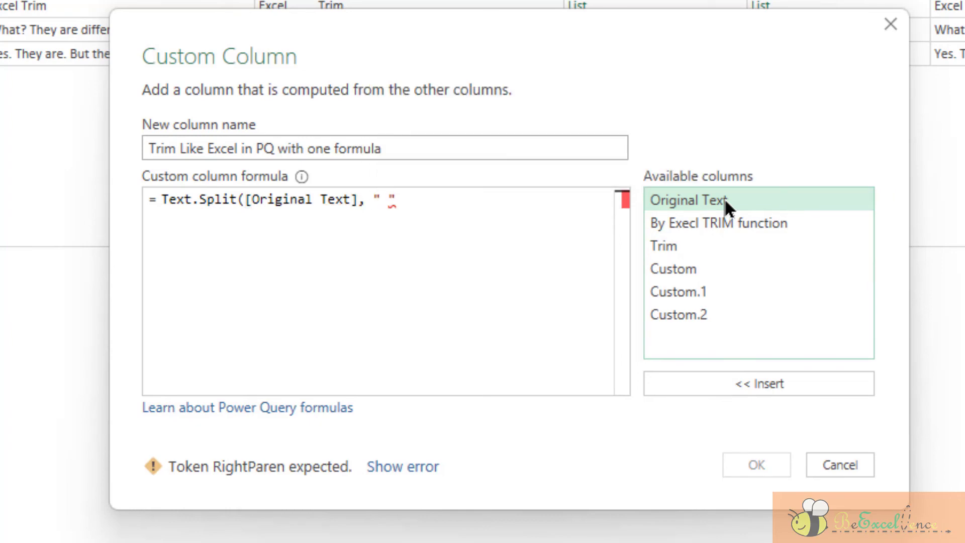
{"action": "type", "text": ")"}
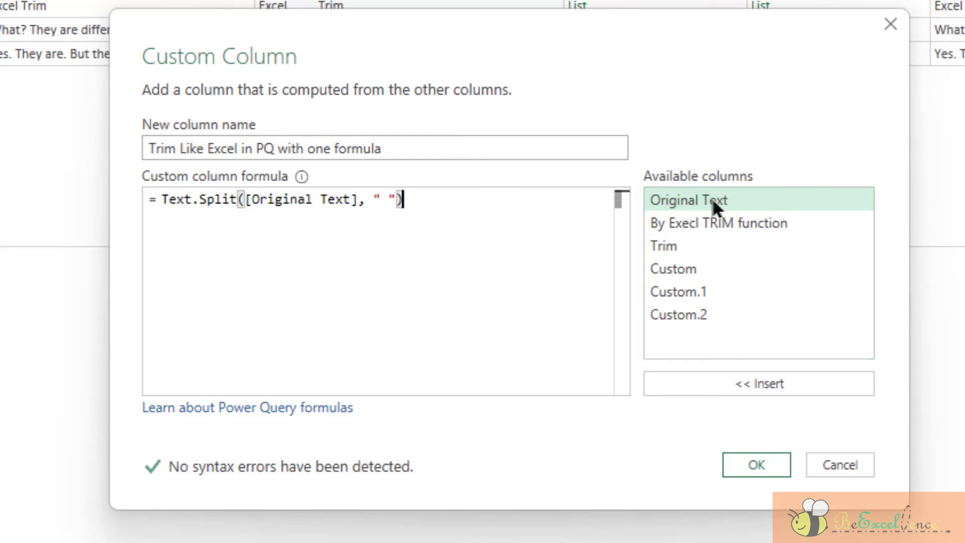
Insert List.RemoveItems( in front of the Text.Split expression so the split list becomes its first argument
{"action": "left_click", "coordinate": [159, 200]}
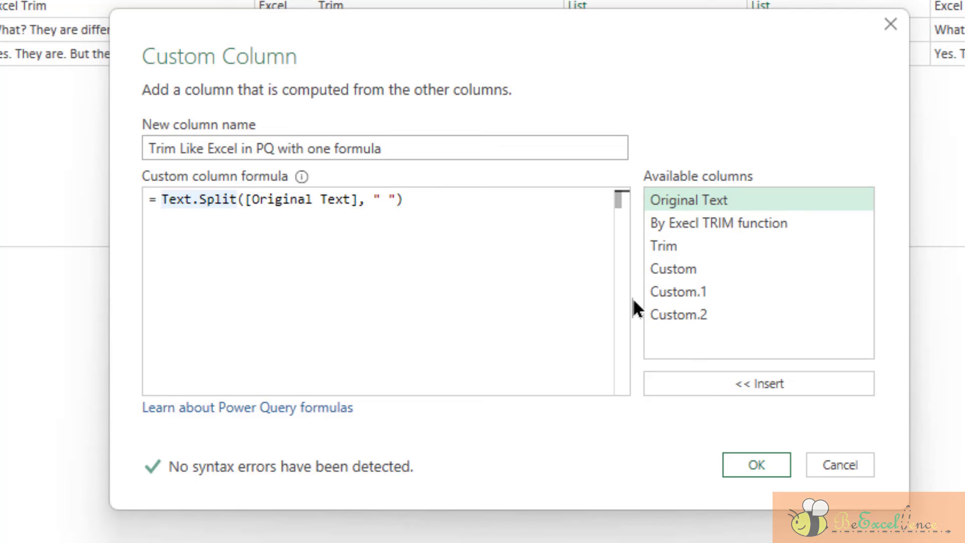
{"action": "key", "text": "Left"}
{"action": "type", "text": "R"}
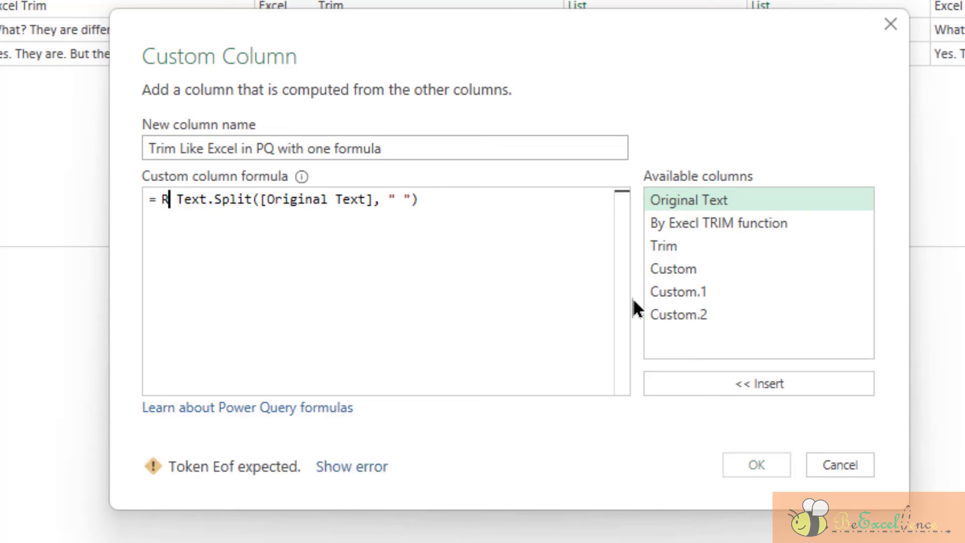
{"action": "type", "text": "e"}
{"action": "key", "text": "BackSpace"}
{"action": "key", "text": "BackSpace"}
{"action": "type", "text": "List"}
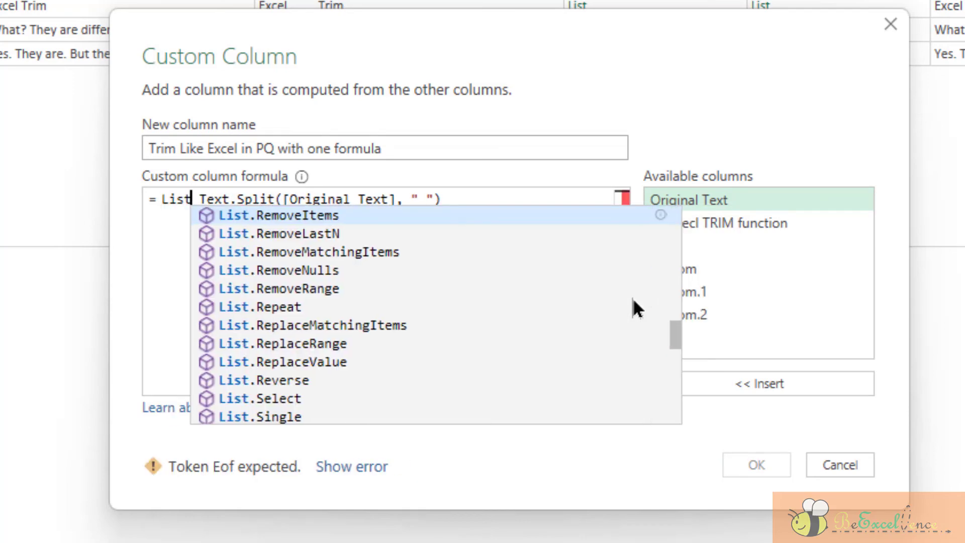
{"action": "type", "text": ".Reove"}
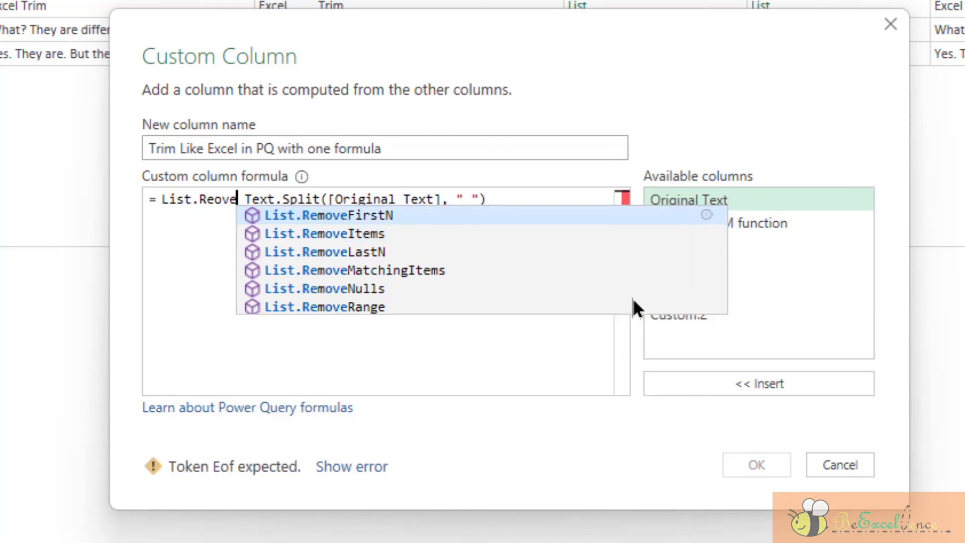
{"action": "key", "text": "BackSpace"}
{"action": "key", "text": "BackSpace"}
{"action": "key", "text": "BackSpace"}
{"action": "key", "text": "BackSpace"}
{"action": "type", "text": "emoveIte"}
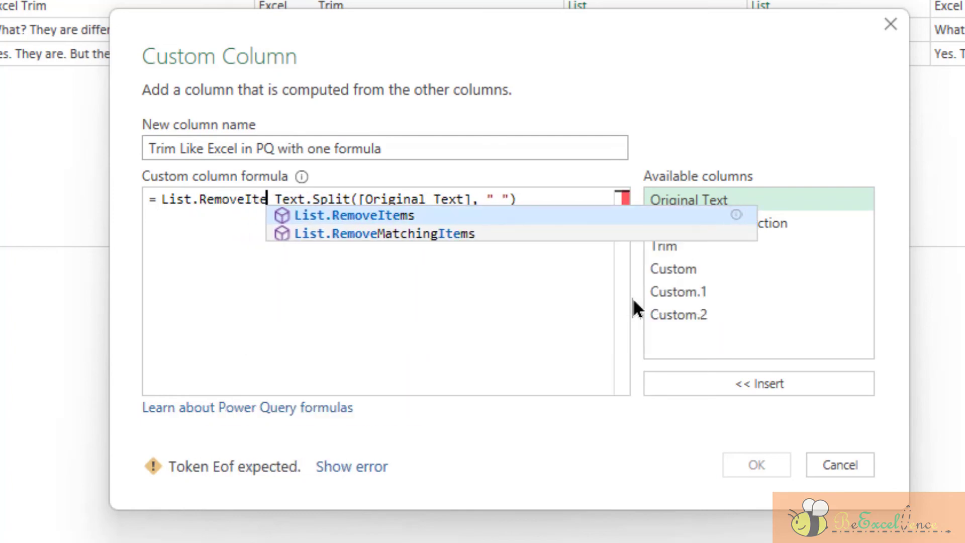
{"action": "type", "text": "ms("}
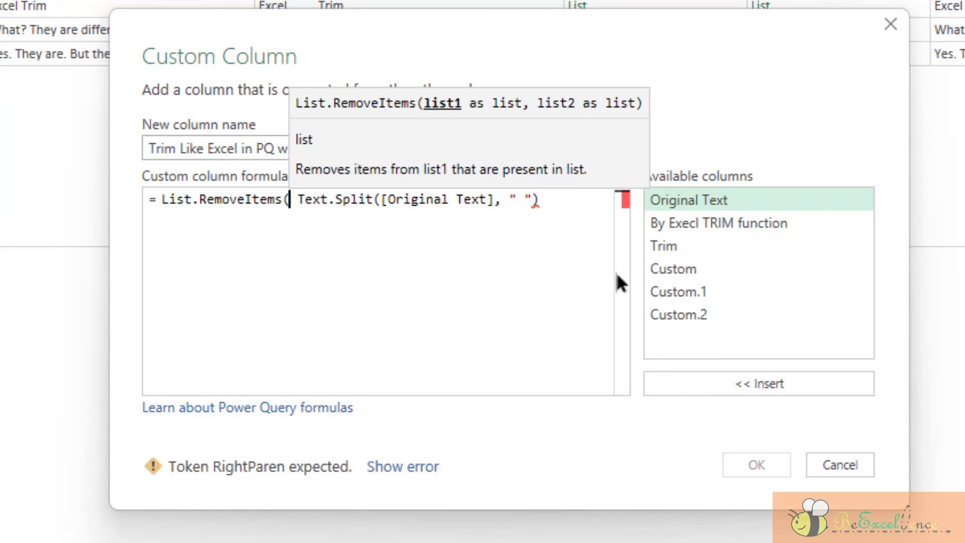
Complete the List.RemoveItems call with {""} as the list of items to remove and a closing parenthesis
{"action": "left_click", "coordinate": [572, 201]}
{"action": "type", "text": ", {}"}
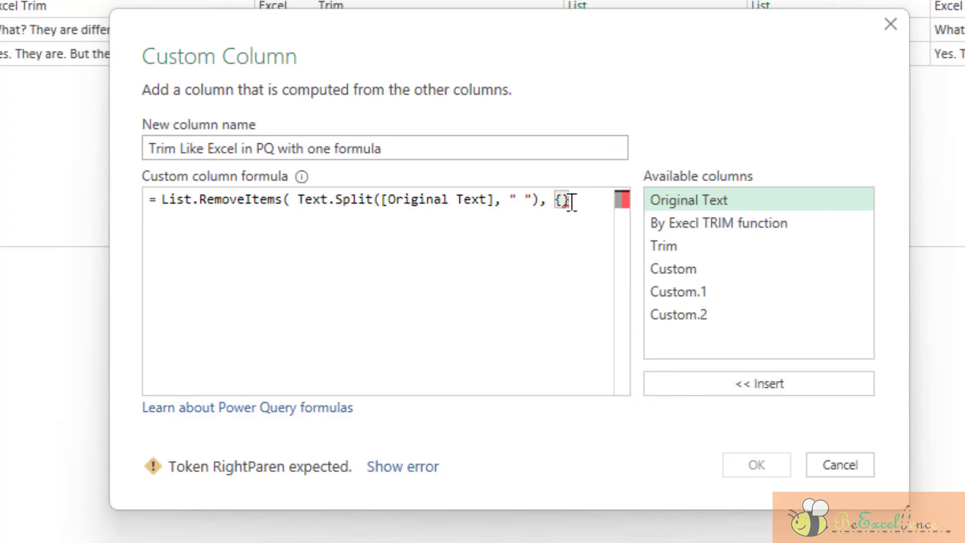
{"action": "type", "text": "\""}
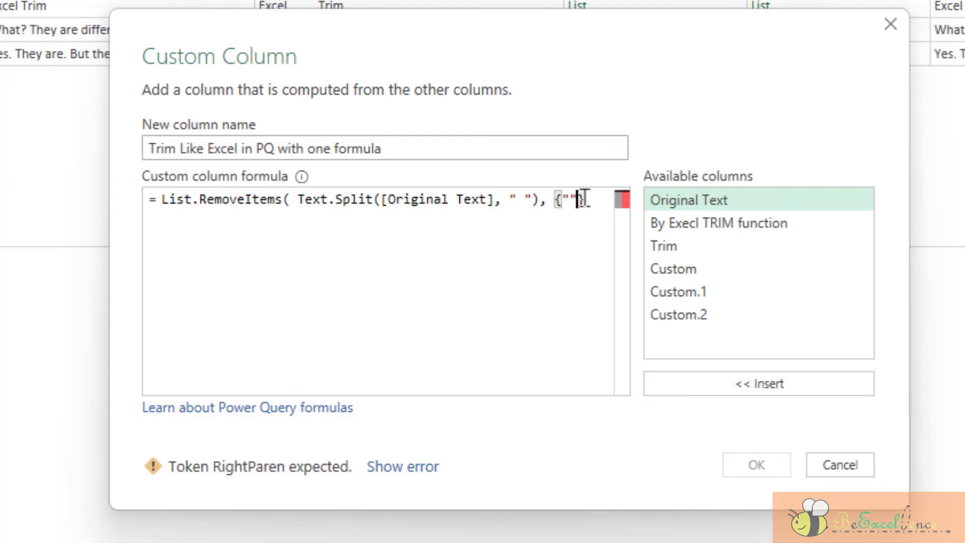
{"action": "type", "text": ")"}
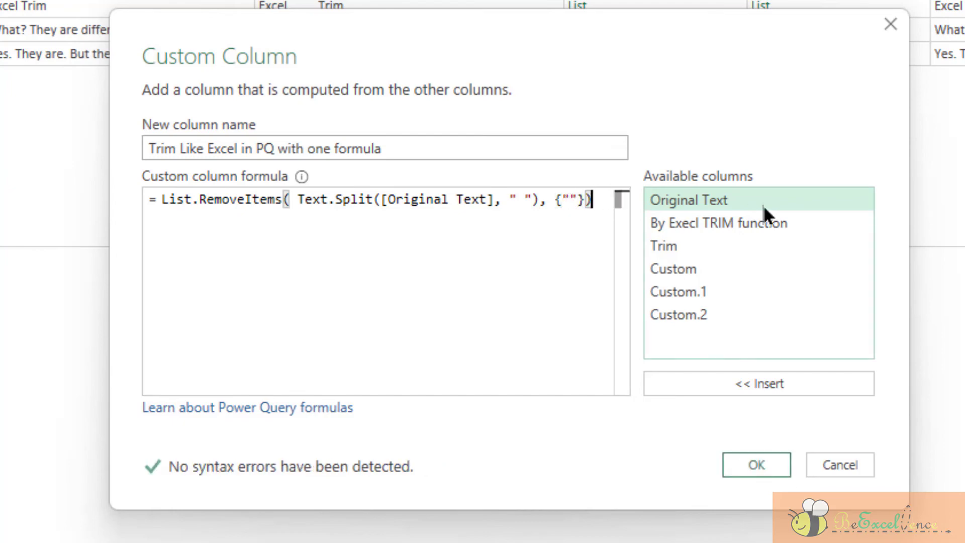
Wrap the List.RemoveItems expression in Text.Combine with " " as the separator, and add the column to the query
{"action": "left_click", "coordinate": [163, 200]}
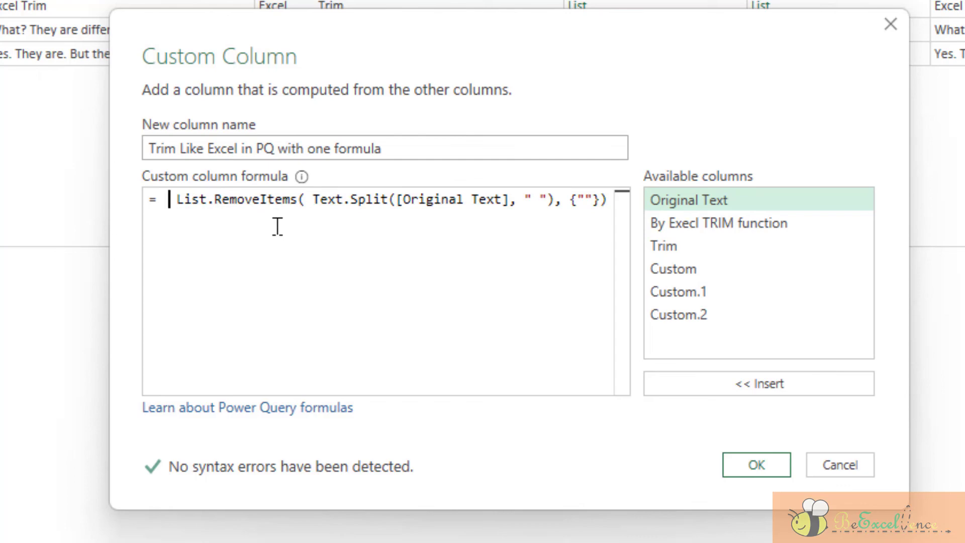
{"action": "type", "text": "Text."}
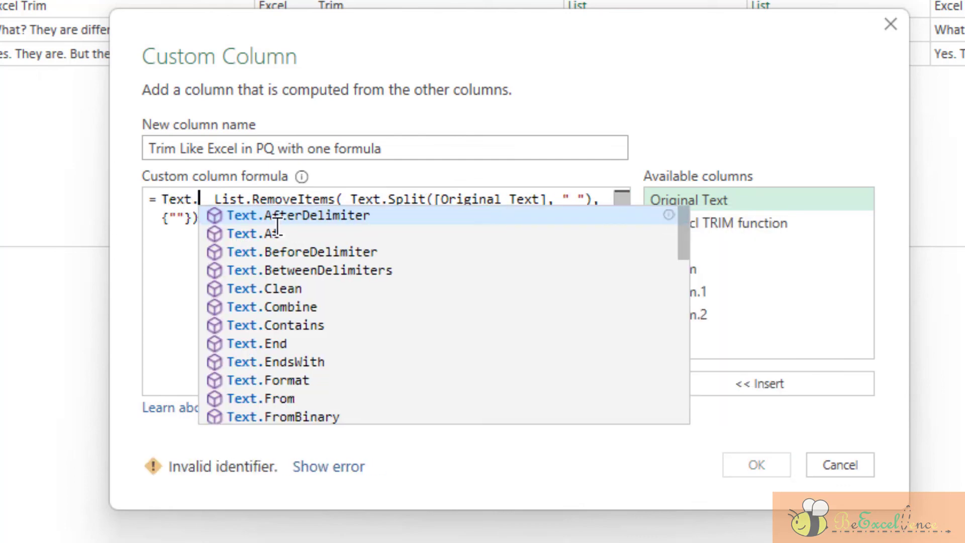
{"action": "type", "text": "Combine("}
{"action": "left_click", "coordinate": [277, 226]}
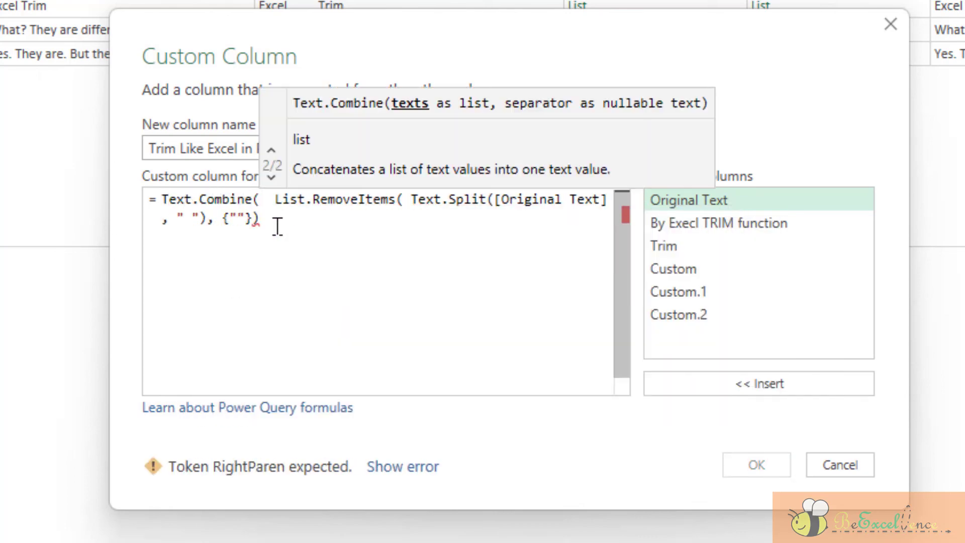
{"action": "key", "text": "Delete"}
{"action": "key", "text": "Delete"}
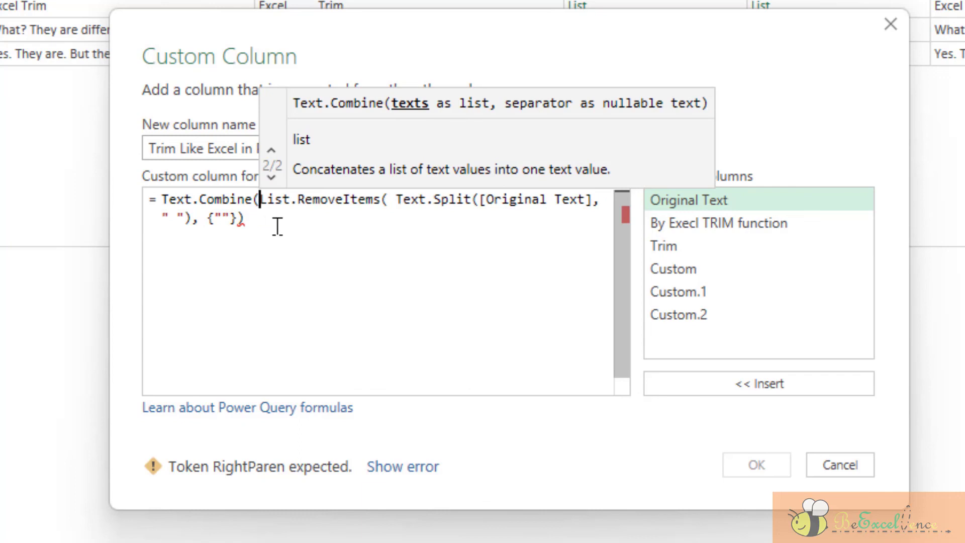
{"action": "left_click", "coordinate": [277, 226]}
{"action": "type", "text": ", "}
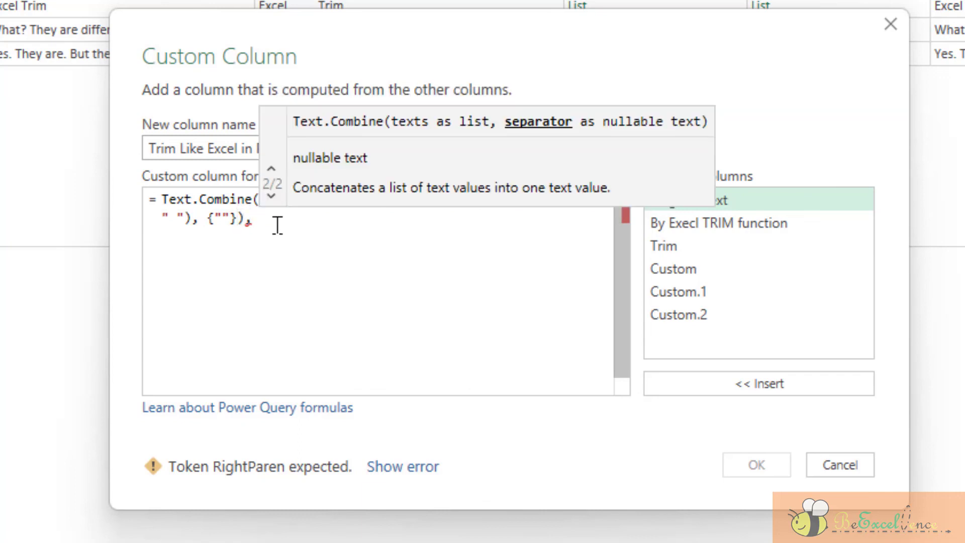
{"action": "type", "text": "\" \""}
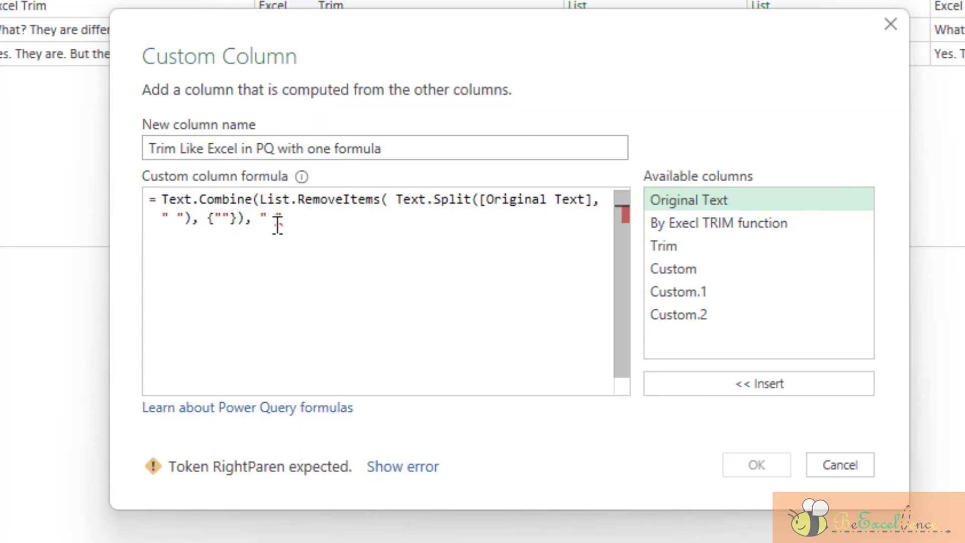
{"action": "type", "text": ")"}
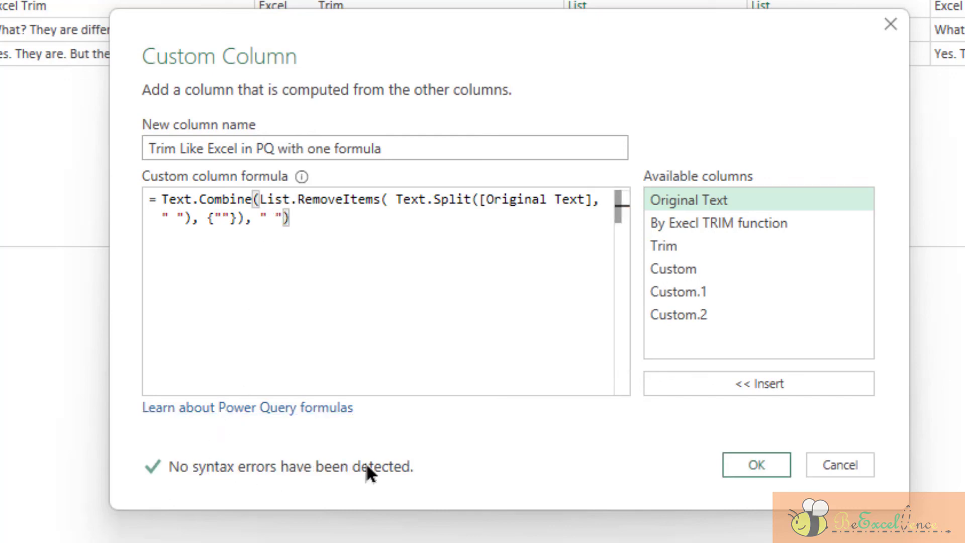
{"action": "left_click", "coordinate": [755, 461]}
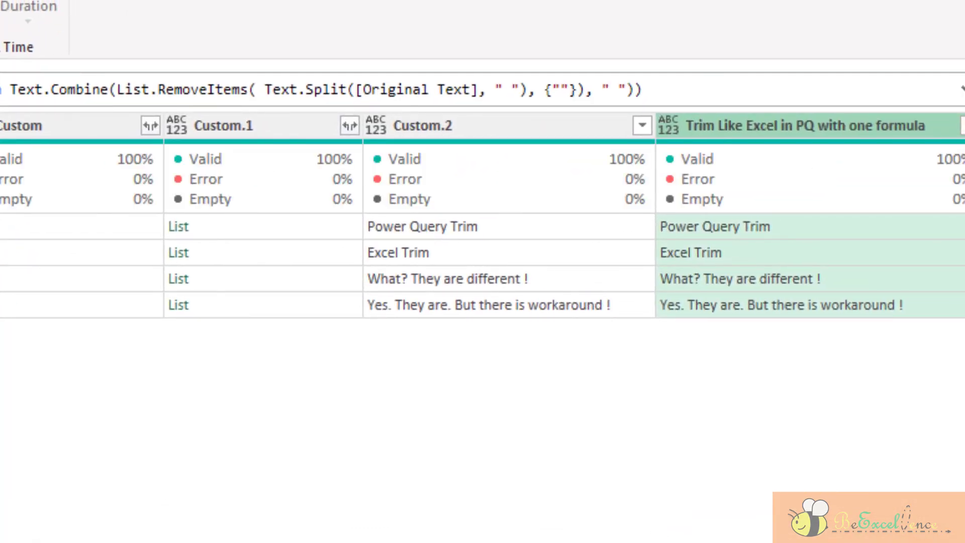
{"action": "mouse_move", "coordinate": [848, 206]}
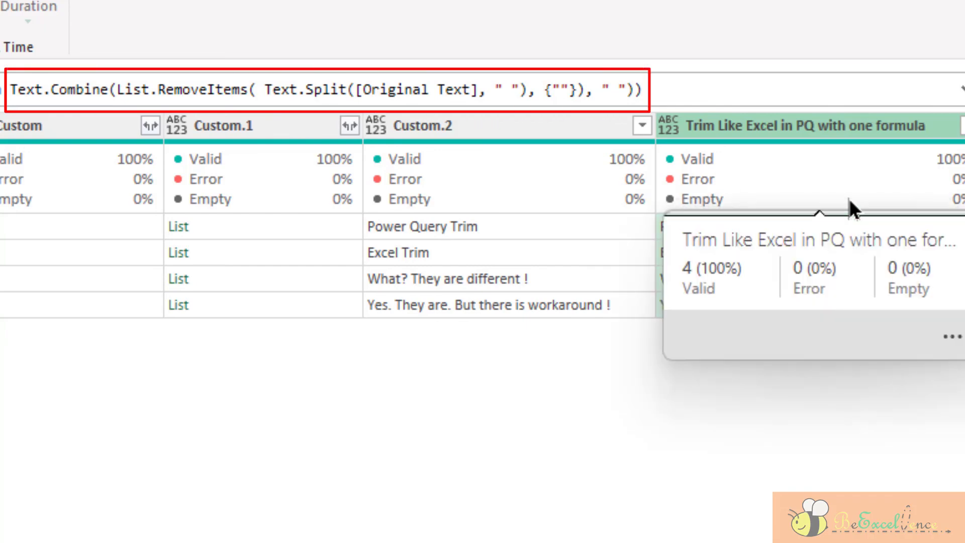